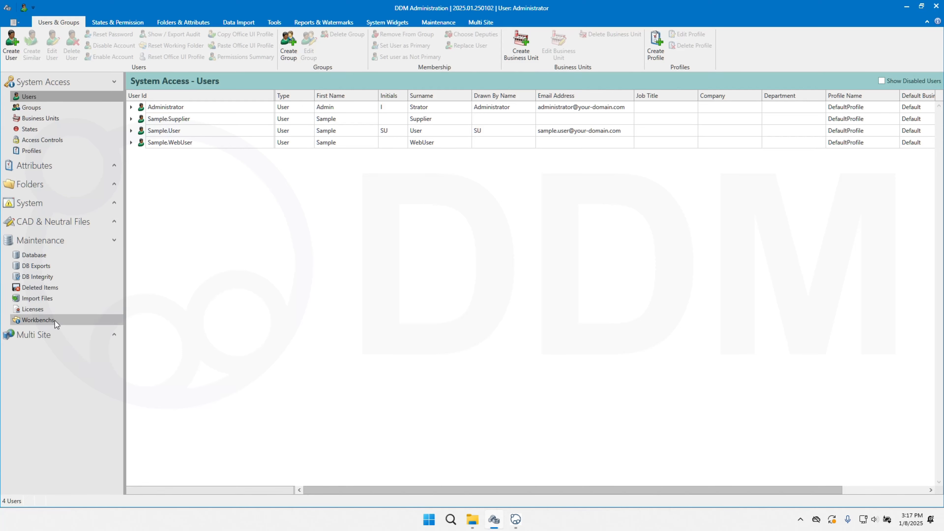
Step: Show the workbench contents of Sample.User in the maintenance section
click(55, 320)
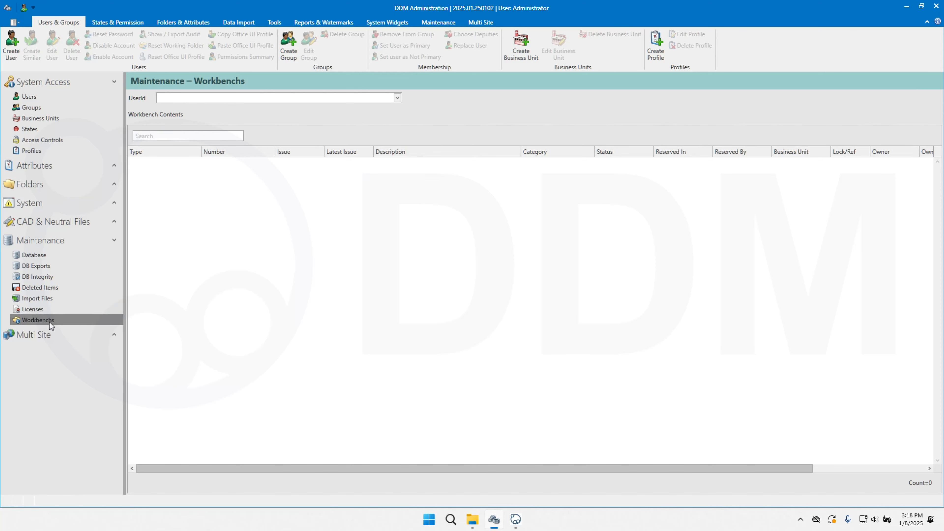
click(398, 98)
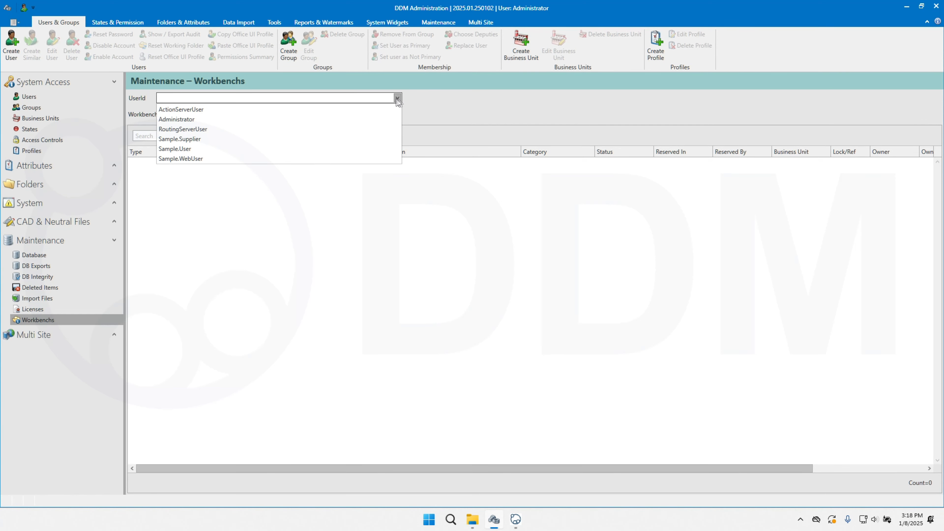
click(193, 148)
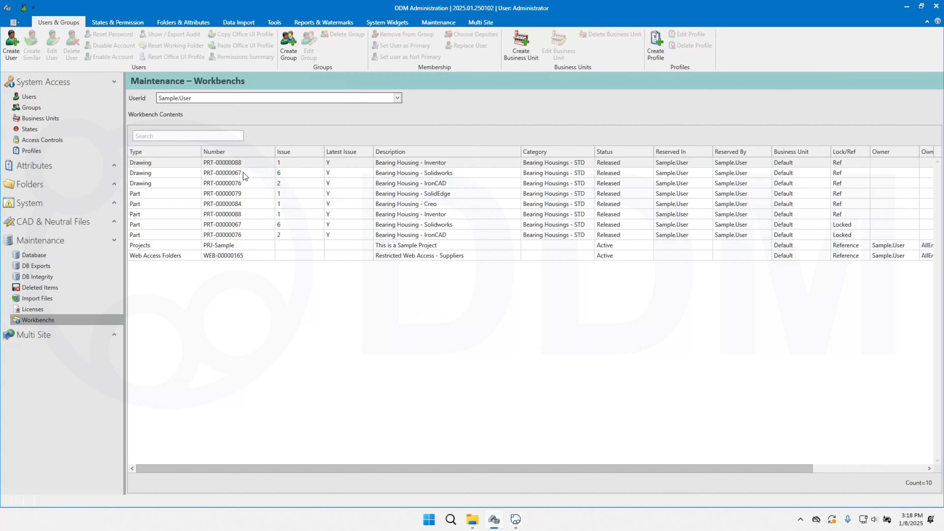
Step: Send drawings PRT-00000067 and PRT-00000076 from this workbench to the Administrator's workbench
right_click(237, 184)
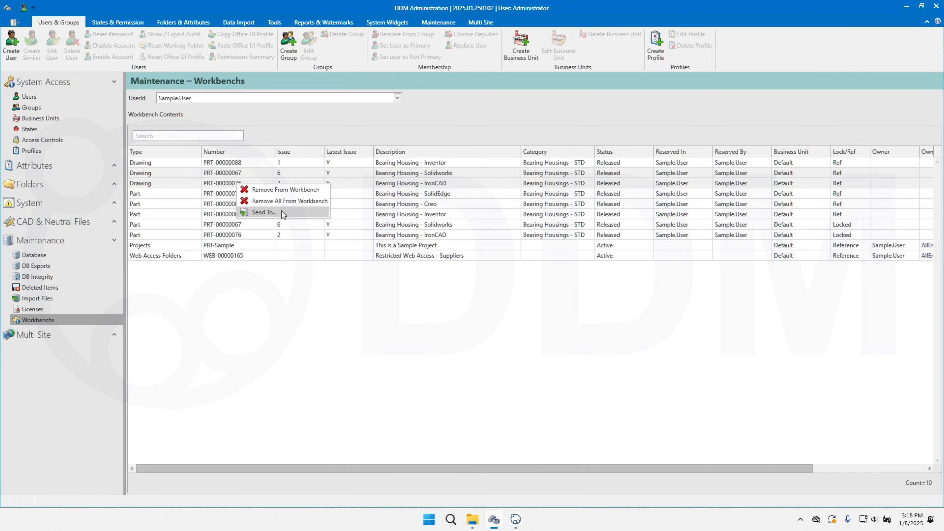
click(264, 213)
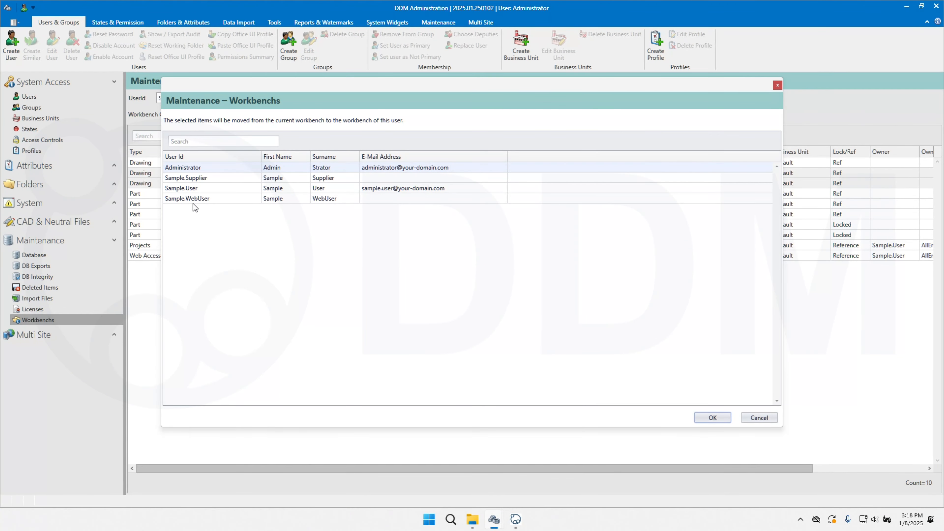
click(211, 168)
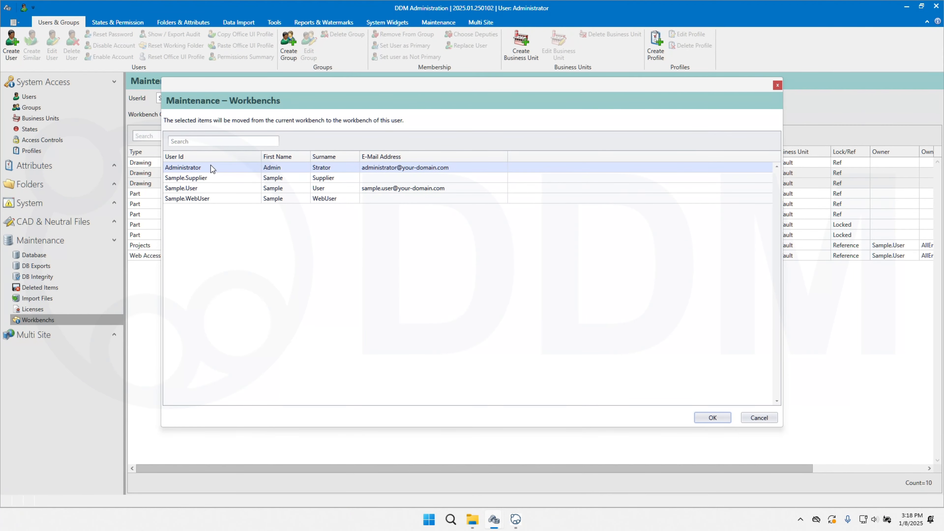
click(709, 417)
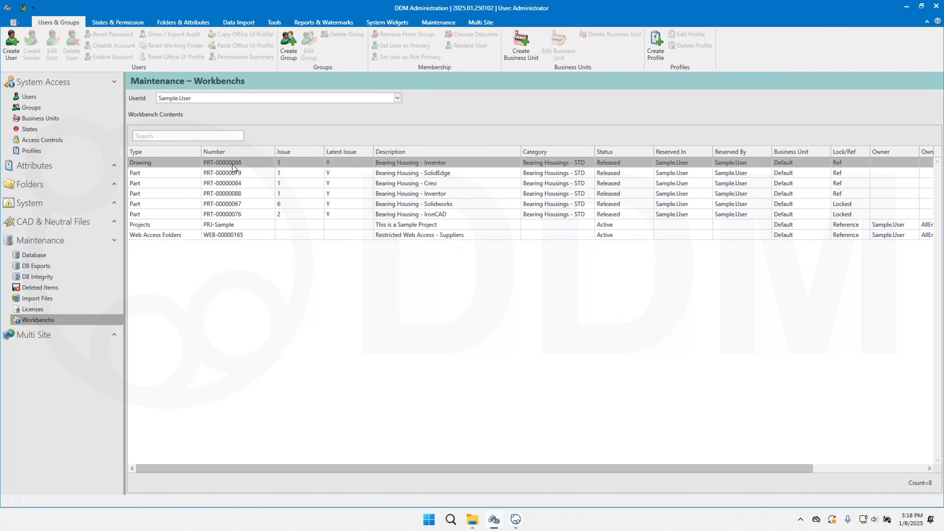
Step: Remove drawing PRT-00000088 and part PRT-00000079 from Sample.User's workbench
right_click(229, 176)
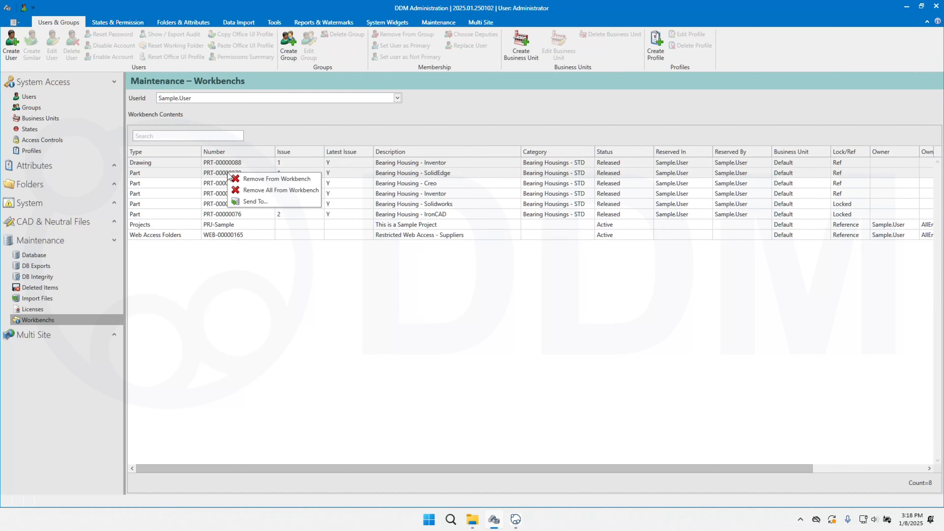
click(277, 179)
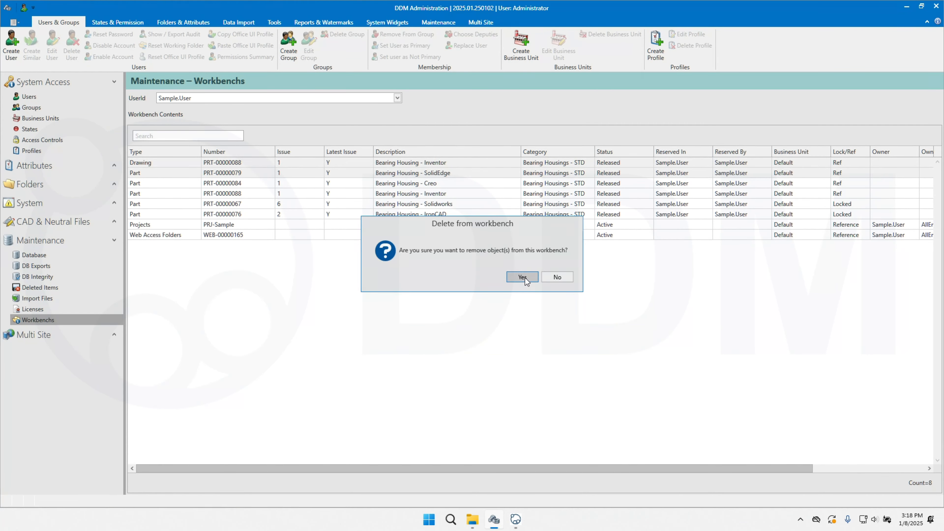
click(528, 282)
Step: Remove the project PRJ-Sample and the web access folder WEB-00000165 from Sample.User's workbench
click(230, 206)
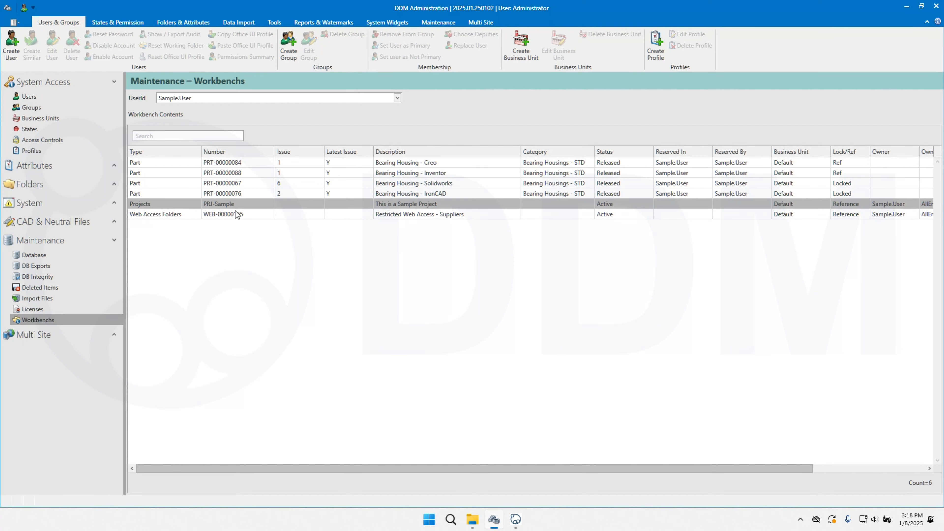
shift+click(234, 214)
right_click(219, 216)
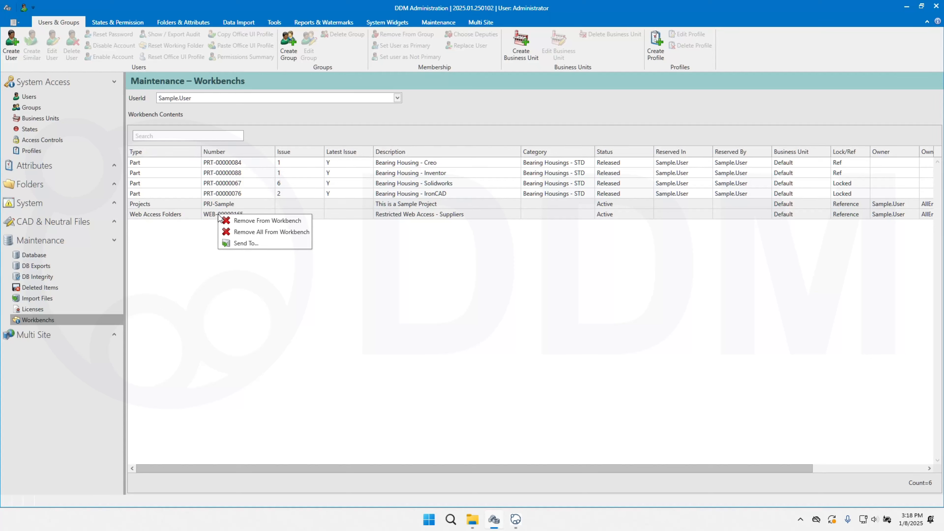
click(255, 222)
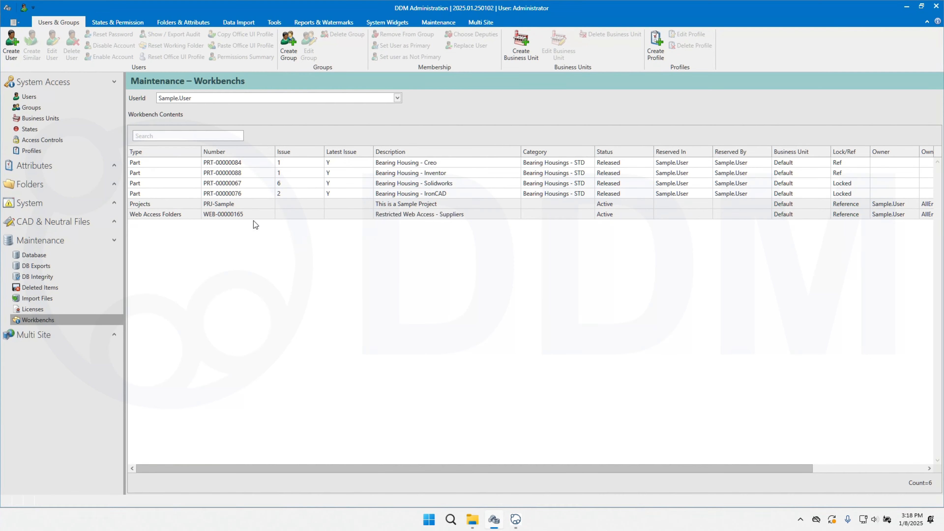
click(524, 280)
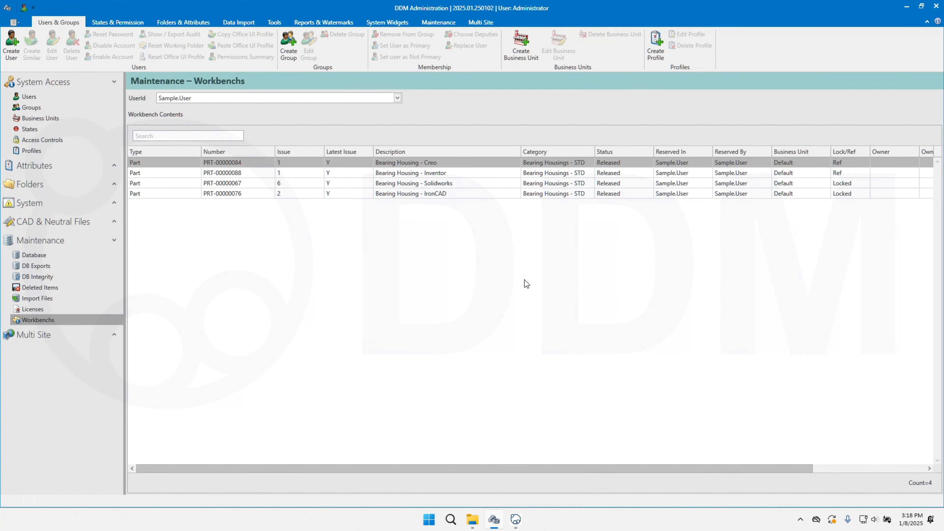
Step: Filter the workbench contents to items whose Number starts with prt-0000008
right_click(469, 152)
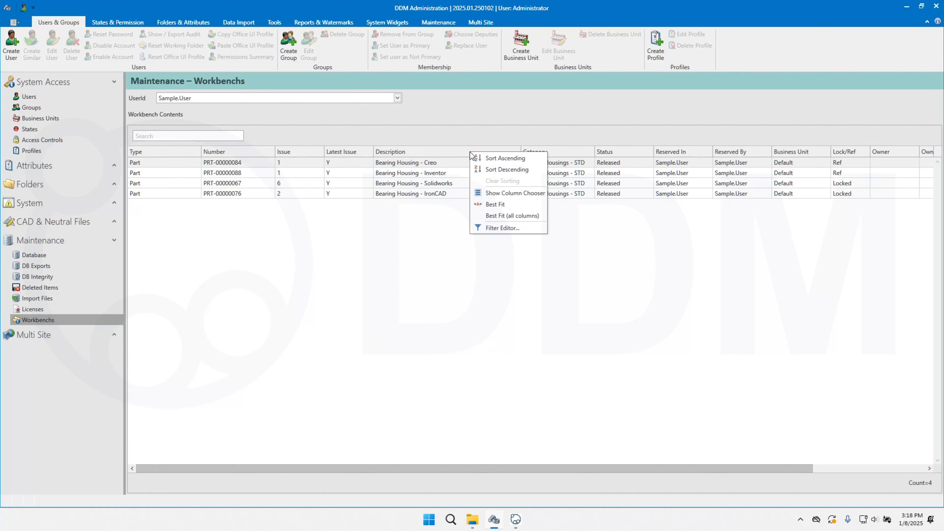
click(506, 228)
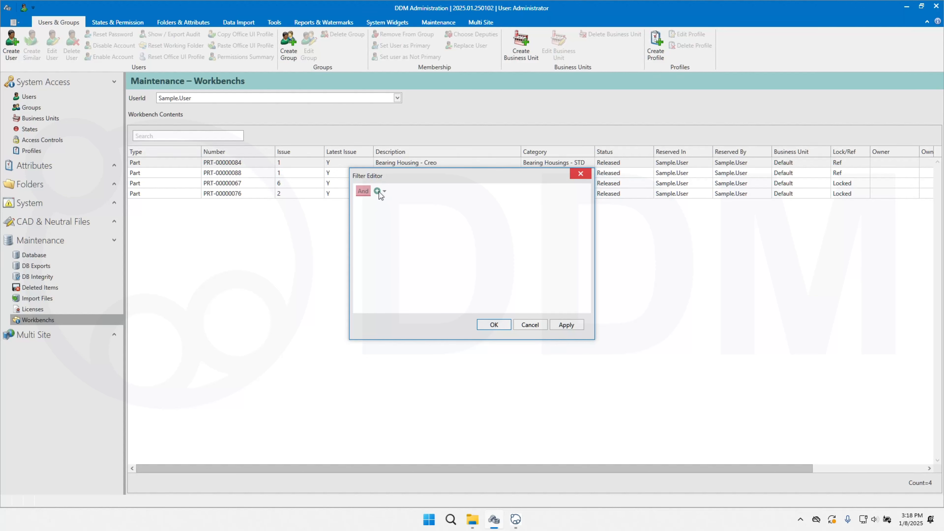
click(377, 191)
click(379, 204)
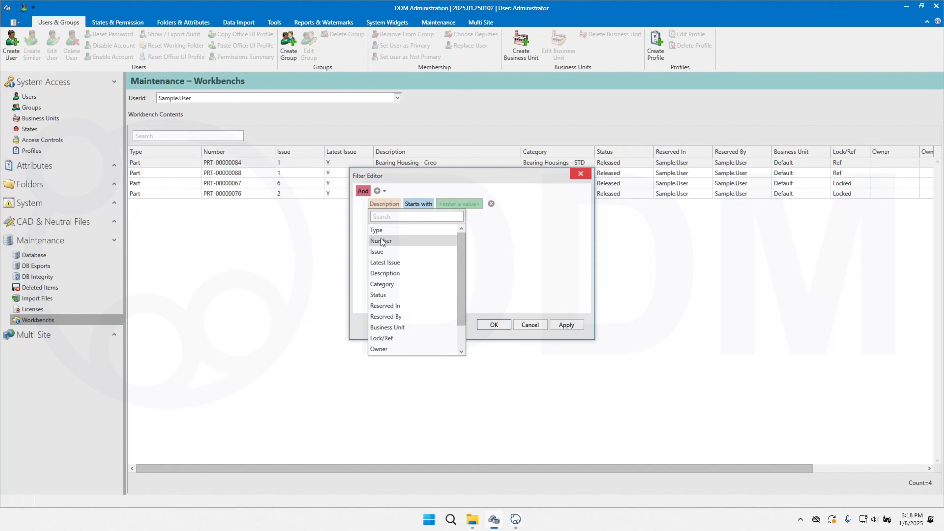
click(385, 244)
click(442, 204)
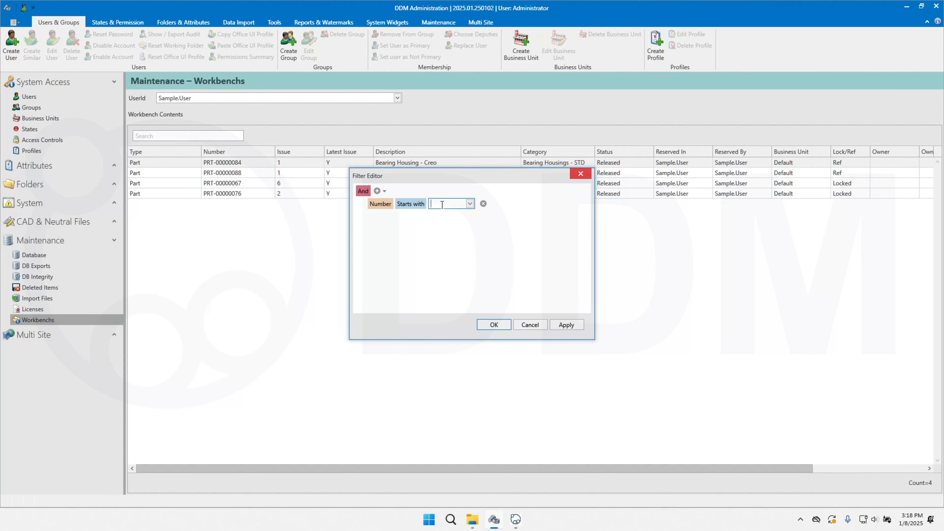
text(prt-00000808)
click(565, 326)
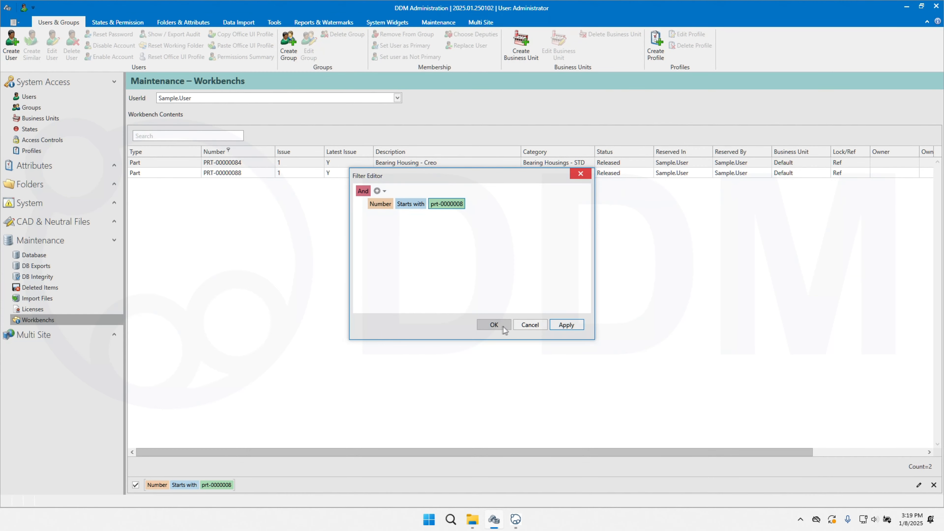
click(495, 325)
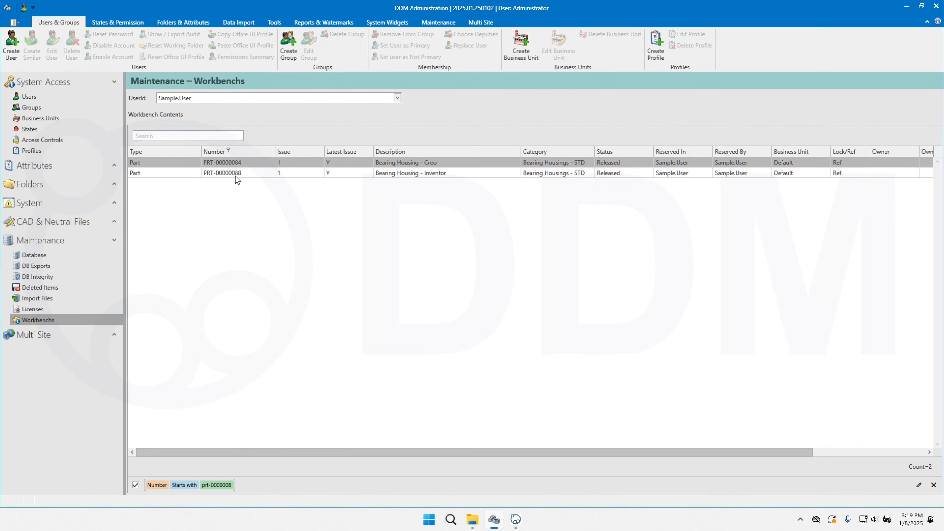
Step: Remove the filtered parts PRT-00000084 and PRT-00000088 from Sample.User's workbench
right_click(249, 173)
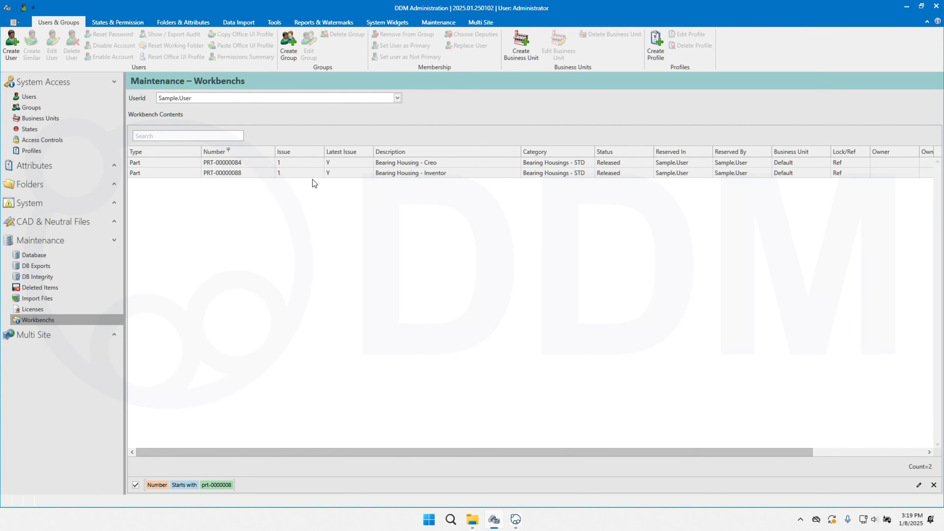
click(313, 178)
click(521, 279)
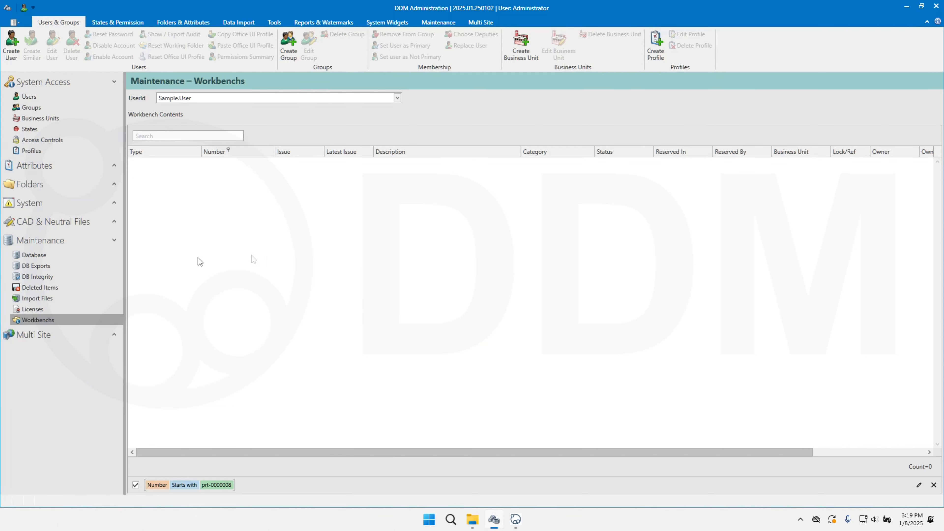
Step: Collapse the maintenance section and open the list of system file types
click(113, 240)
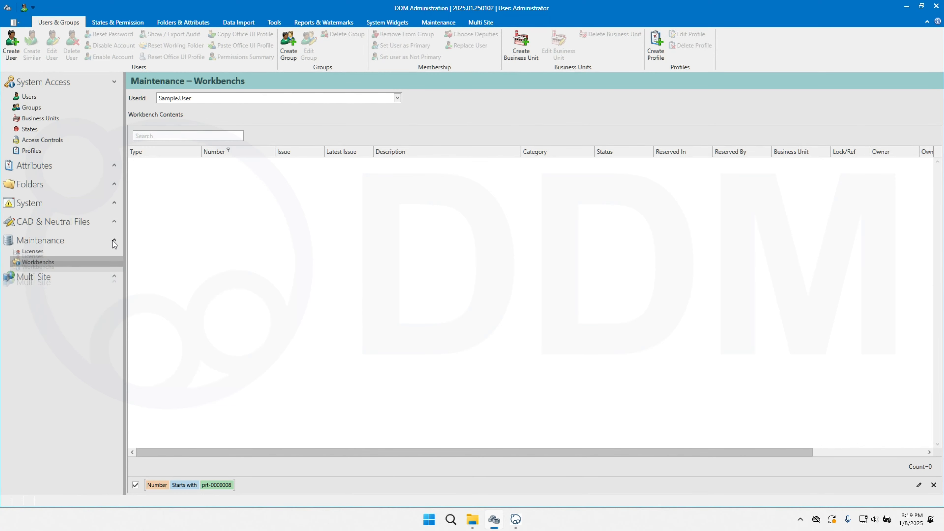
click(114, 203)
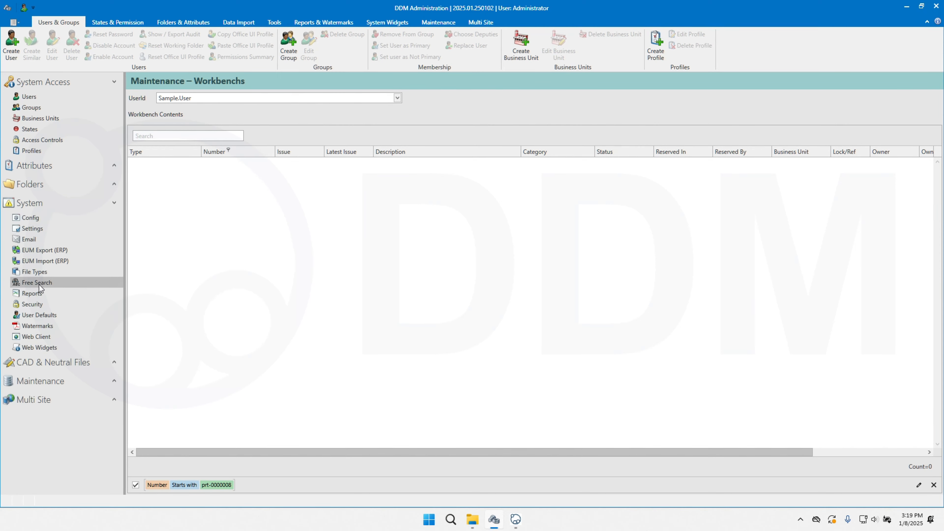
click(39, 272)
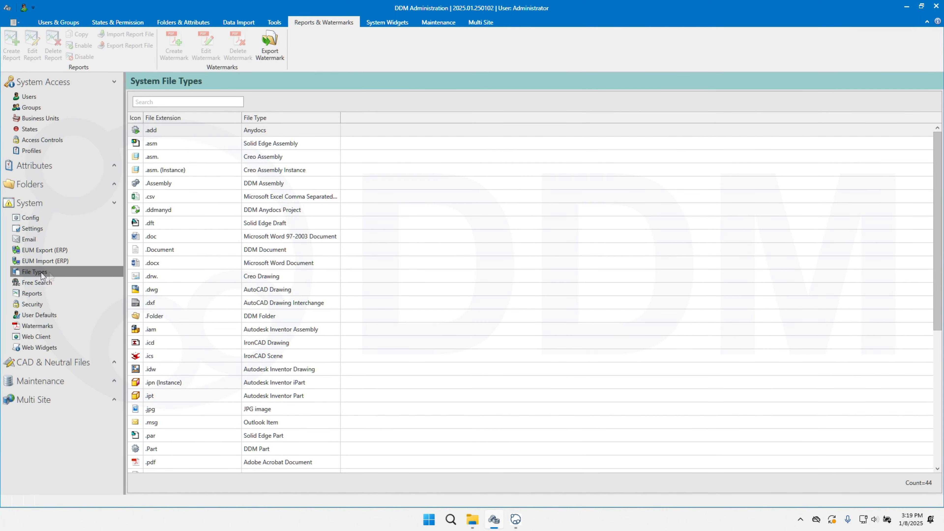
Step: View the form for creating a new file type and close it without saving
right_click(358, 212)
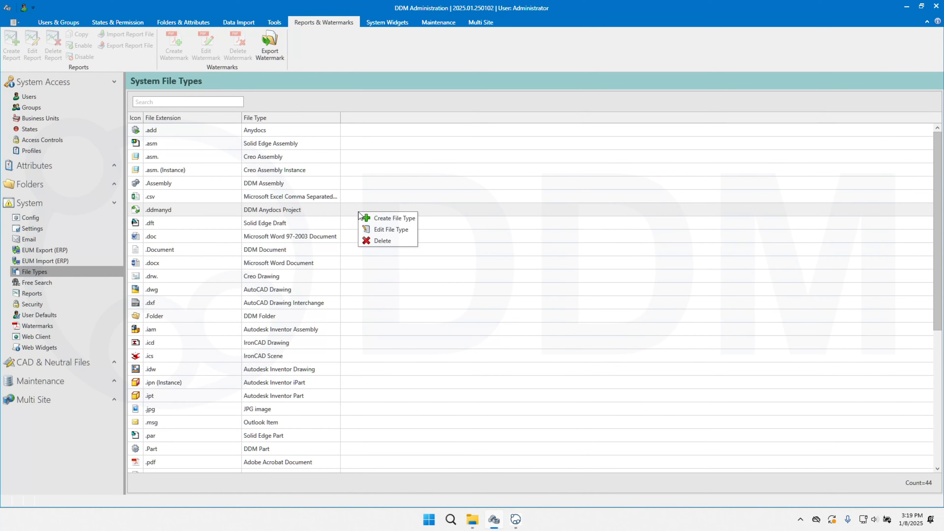
click(384, 219)
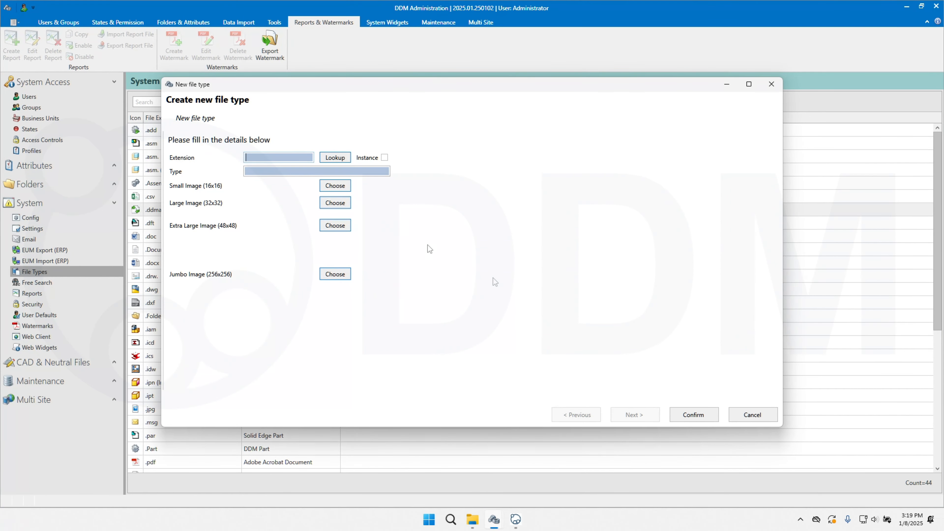
key(Escape)
click(493, 275)
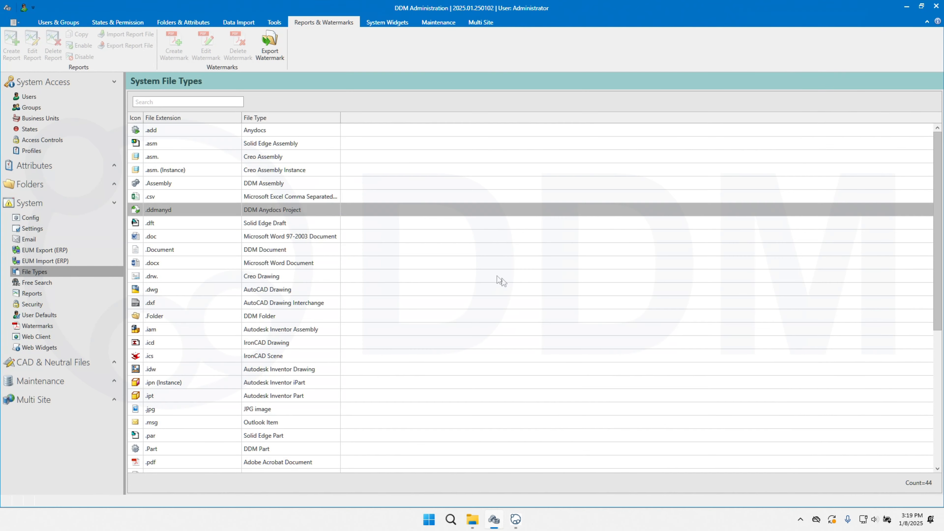
Step: View the edit form of the DDM Anydocs Project file type and cancel without changes
right_click(379, 213)
click(401, 229)
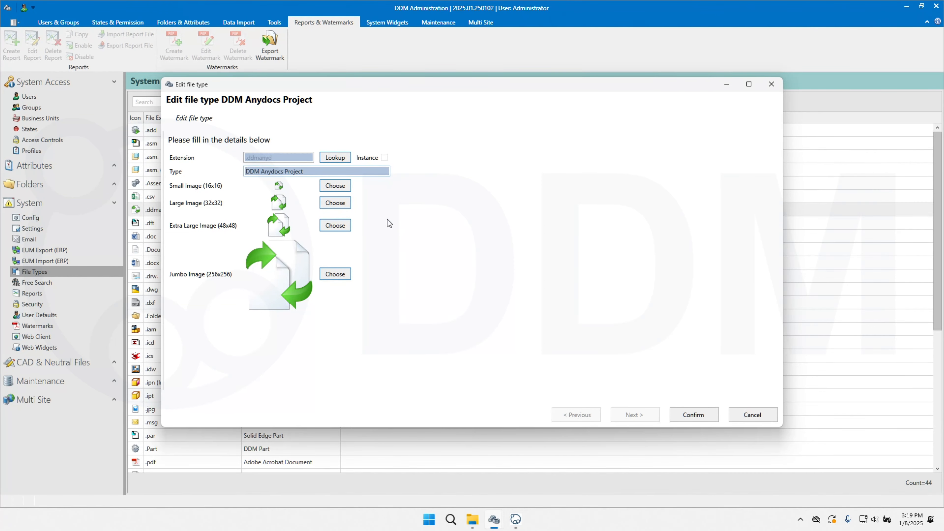
click(769, 416)
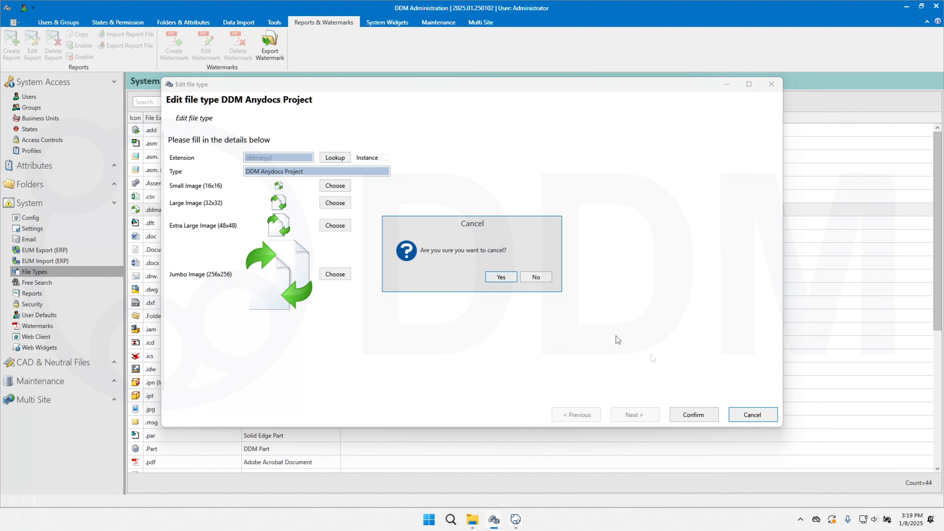
click(501, 277)
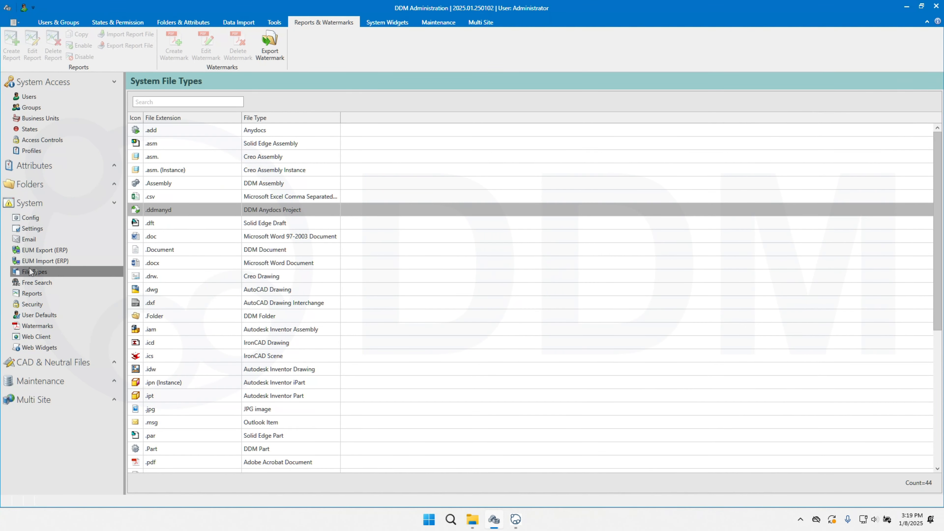
Step: Open the free search configuration and show the attributes for the Parts item type
click(27, 283)
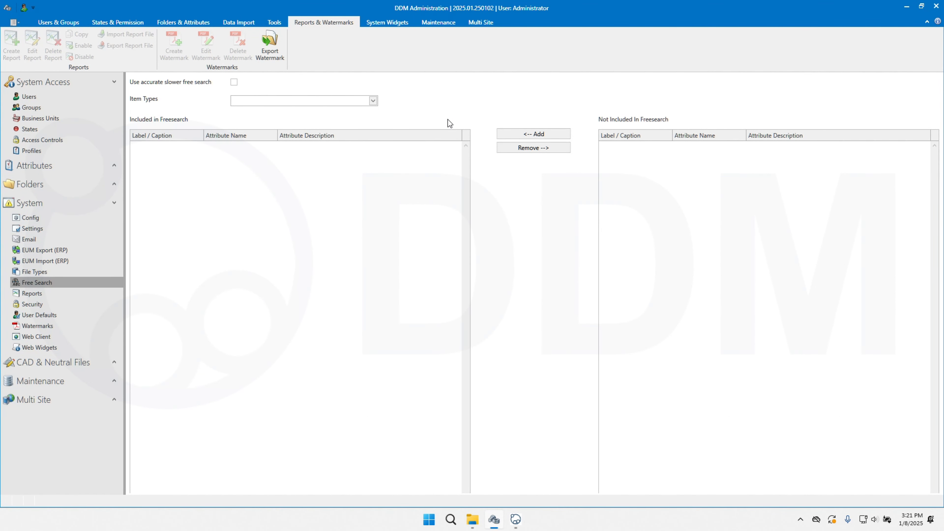
click(372, 100)
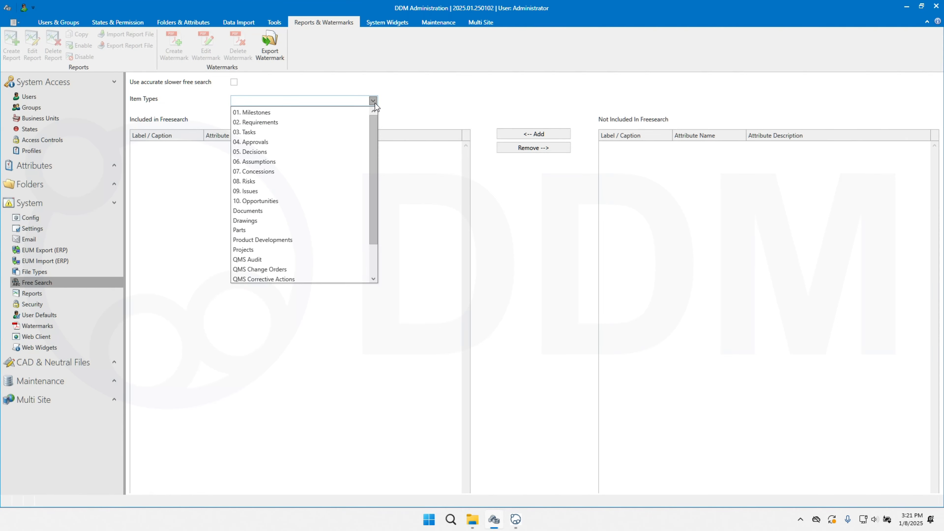
click(253, 231)
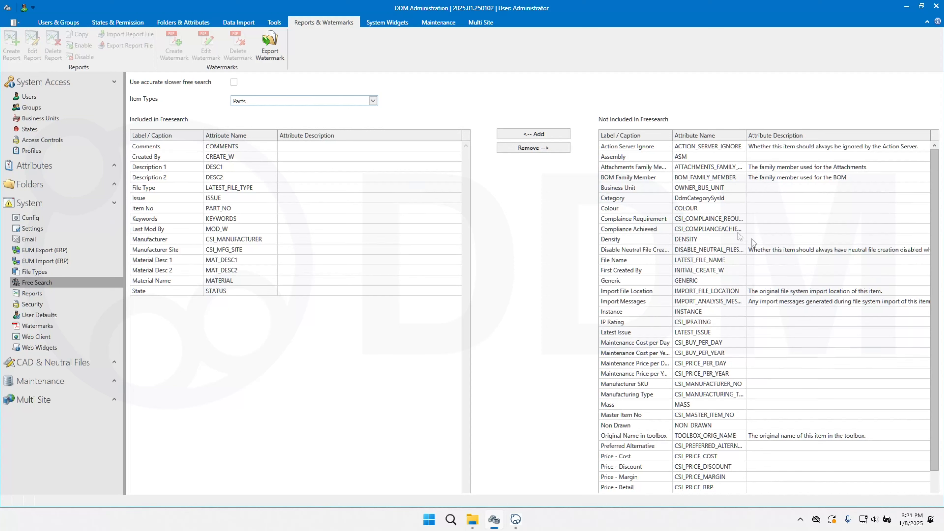
Step: Search the attributes not included in free search for "manufac", add Manufacturer SKU to the included ones, and close the search
right_click(845, 133)
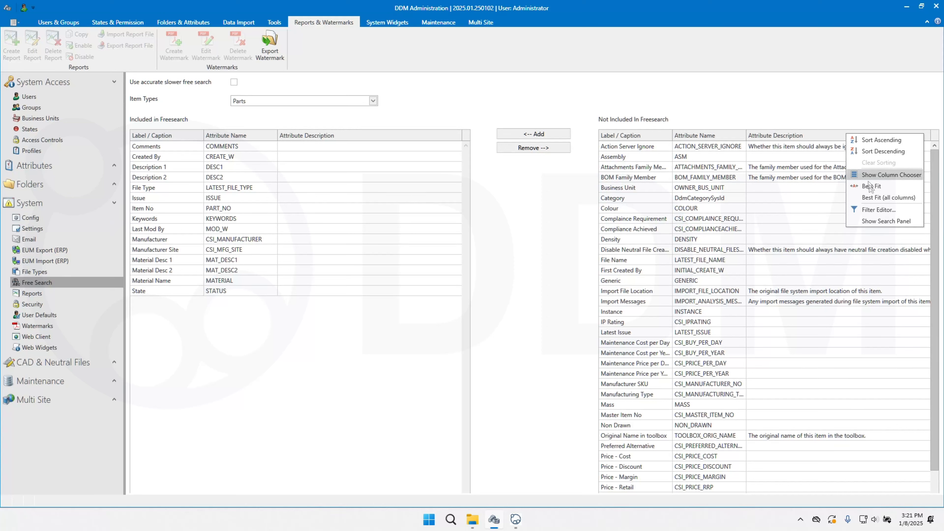
click(883, 222)
click(837, 141)
text(manfuc)
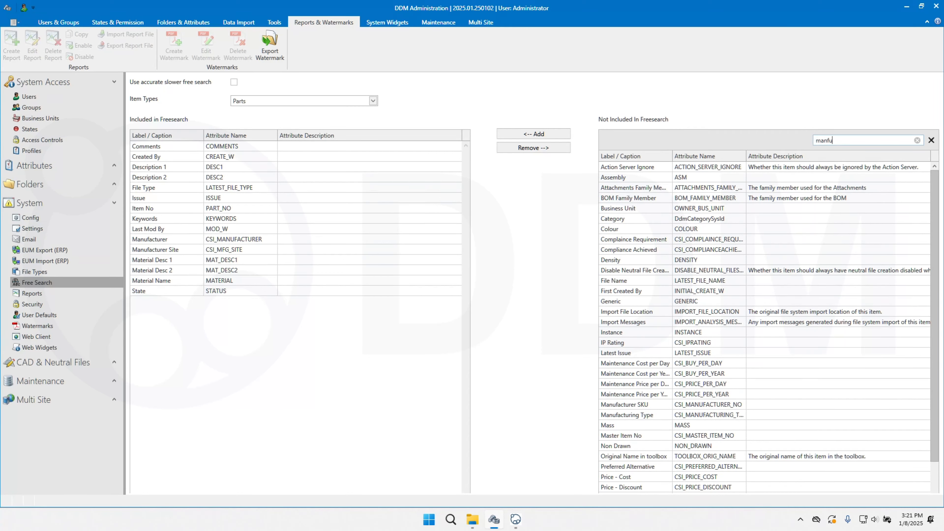
key(BackSpace)
key(BackSpace)
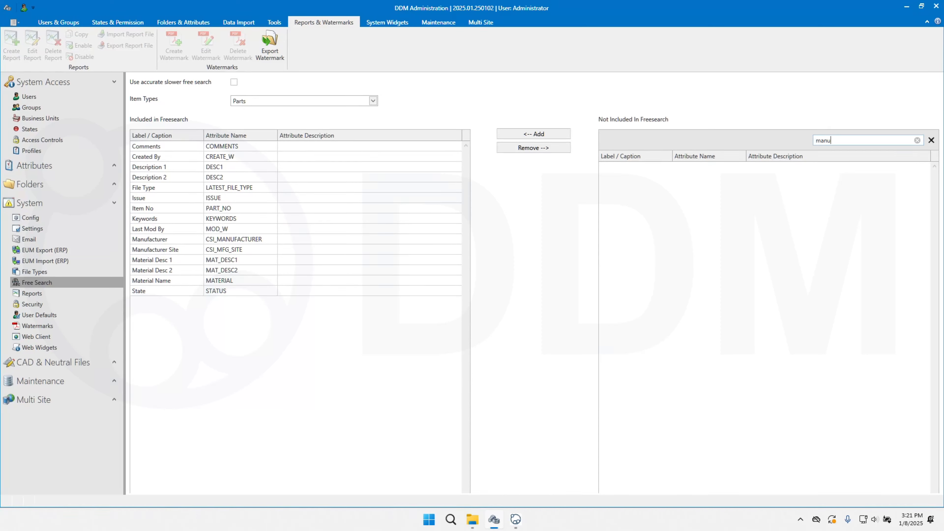
text(ac)
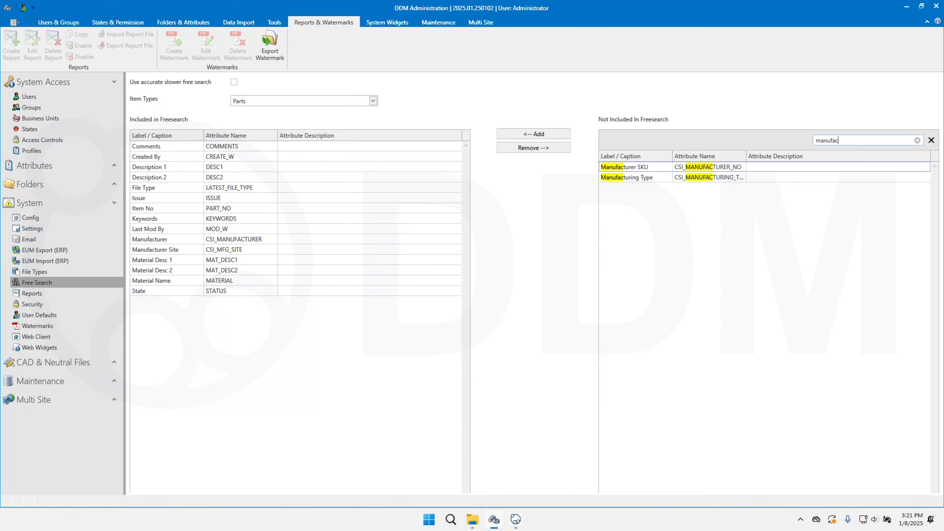
click(708, 168)
click(551, 134)
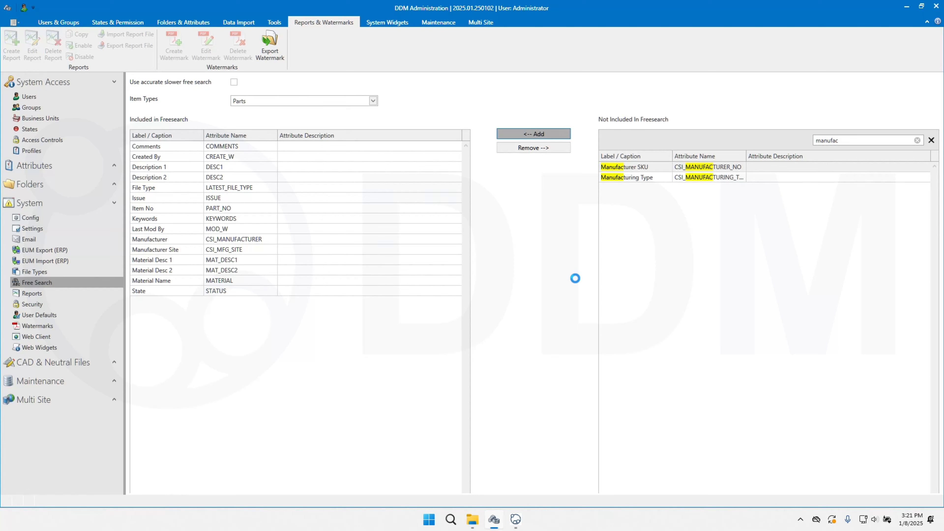
click(931, 140)
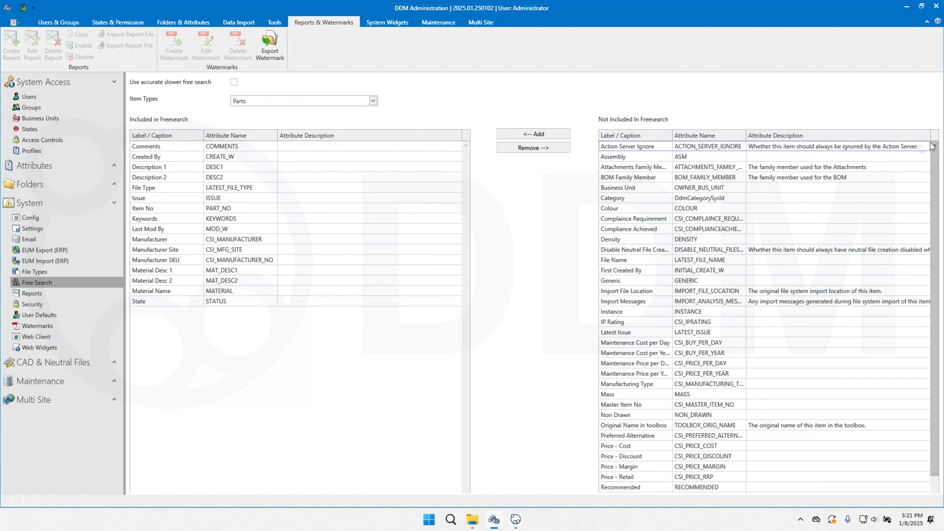
Step: Remove the Manufacturer SKU, Manufacturer Site and Manufacturer attributes together from the Parts free search
click(177, 259)
shift+click(180, 252)
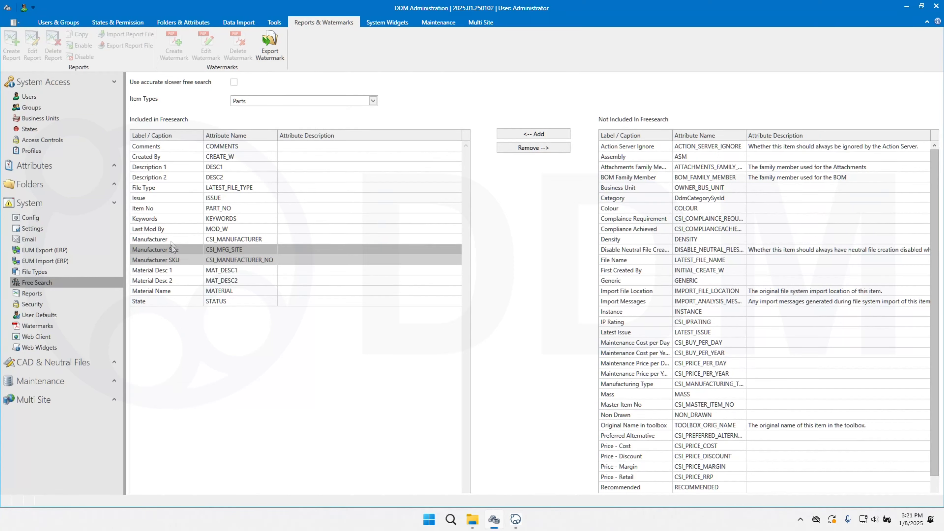
shift+click(170, 238)
click(536, 147)
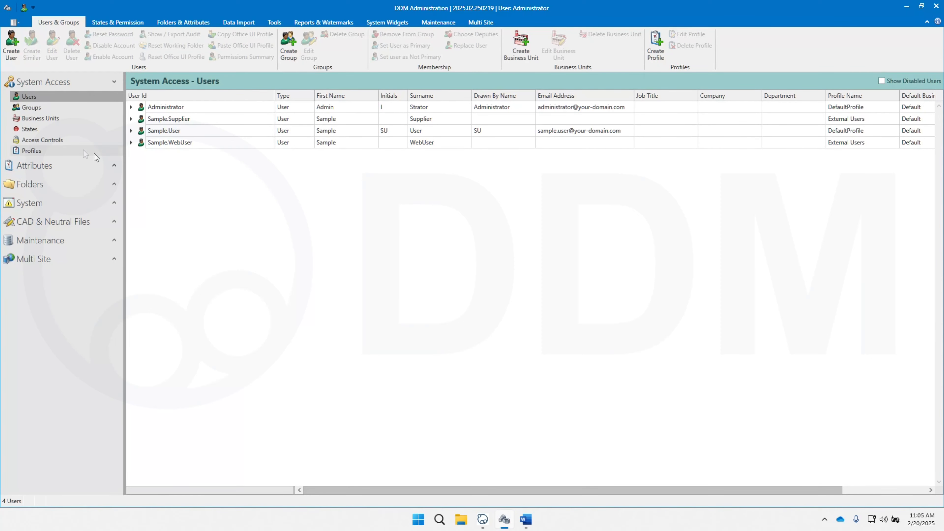
Step: Show the lifecycle states of the PARTS,DOCS & DRAWINGS scheme and view the commands available for the Checked state
click(39, 131)
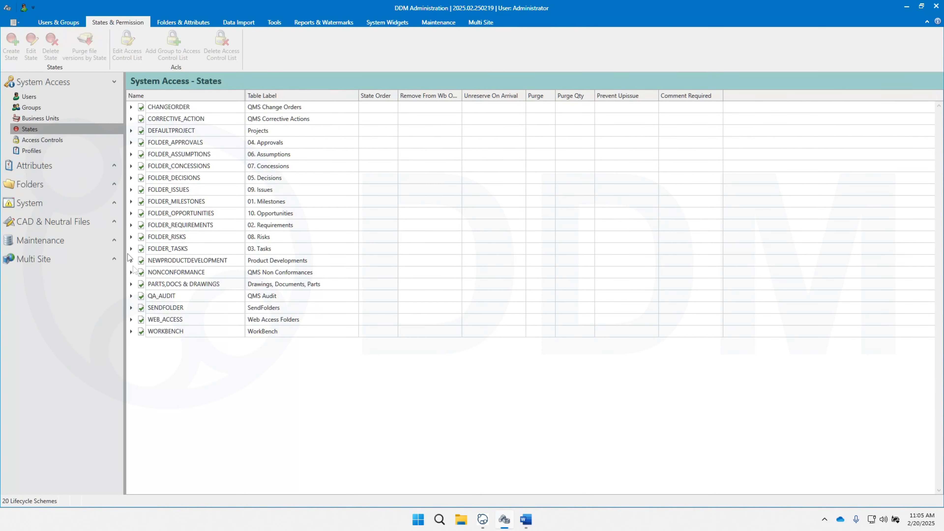
click(132, 284)
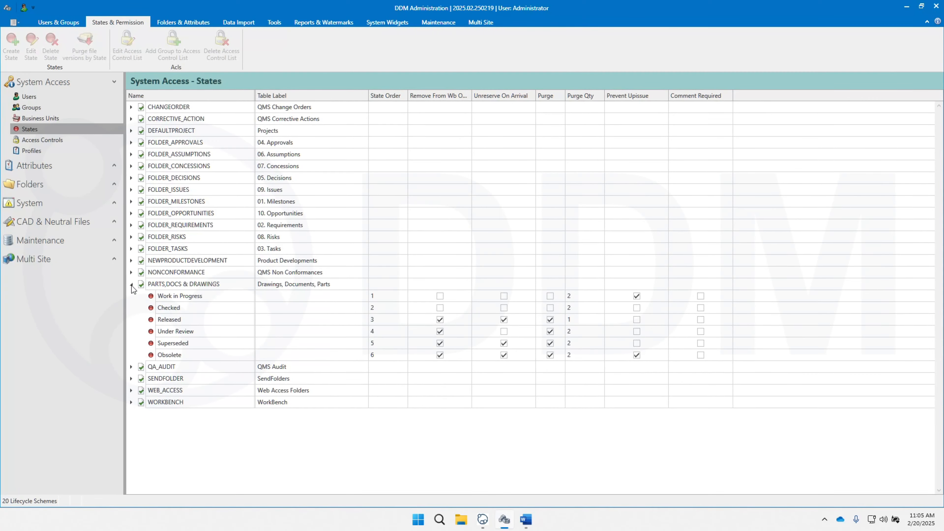
right_click(170, 308)
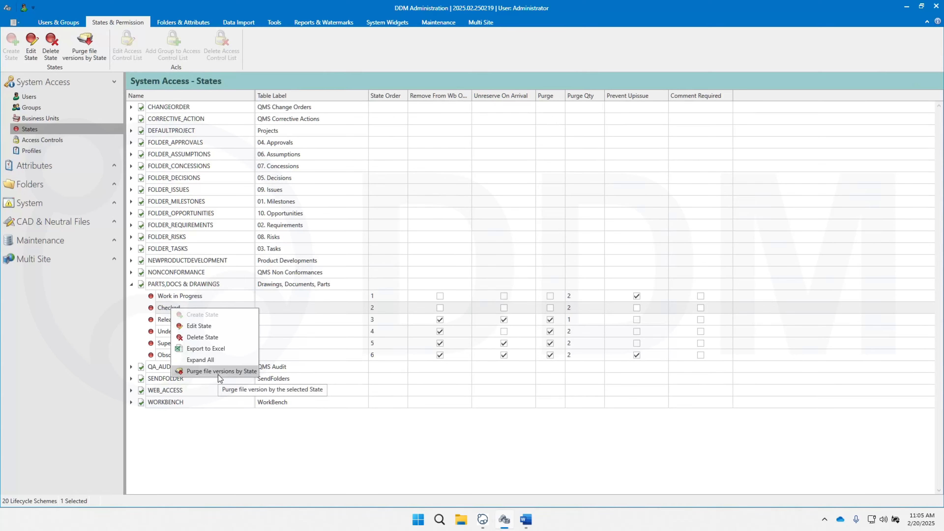
click(135, 322)
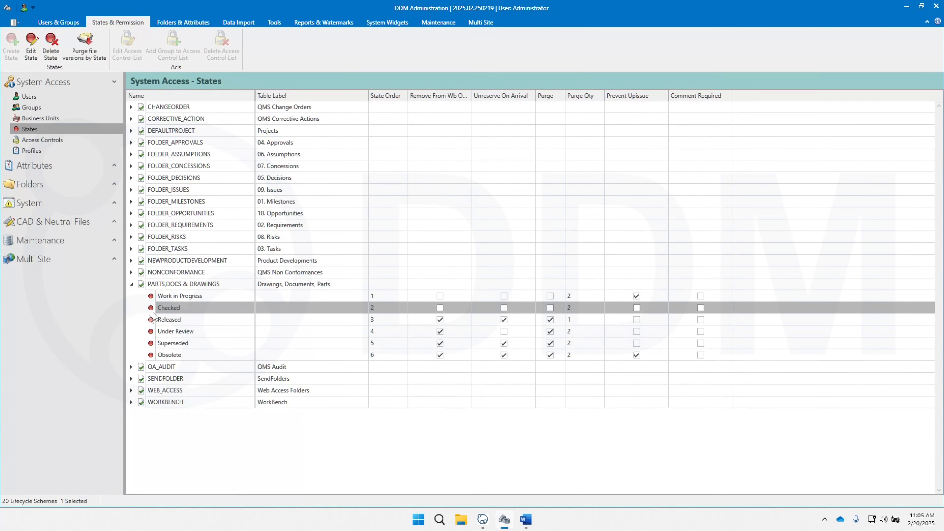
Step: View the file version purge options in the Checked state's edit form and cancel without saving
double_click(185, 310)
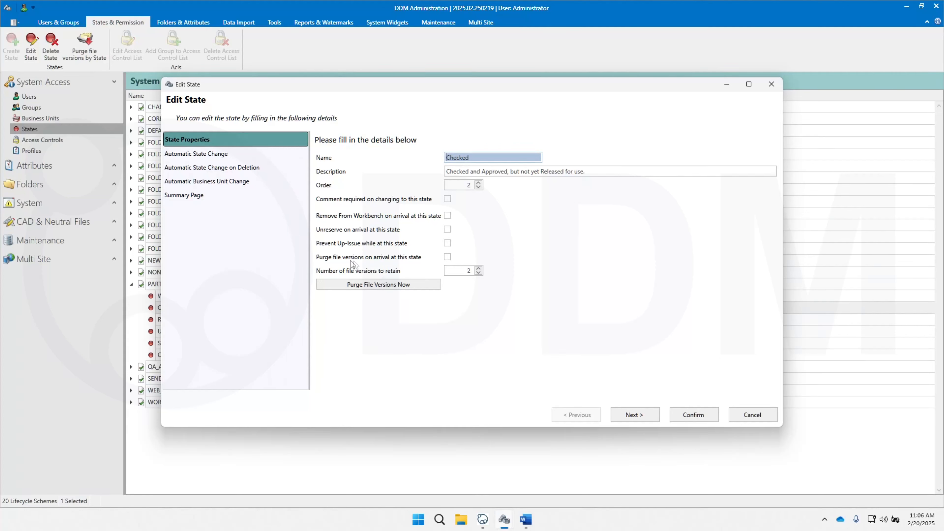
click(447, 257)
click(763, 416)
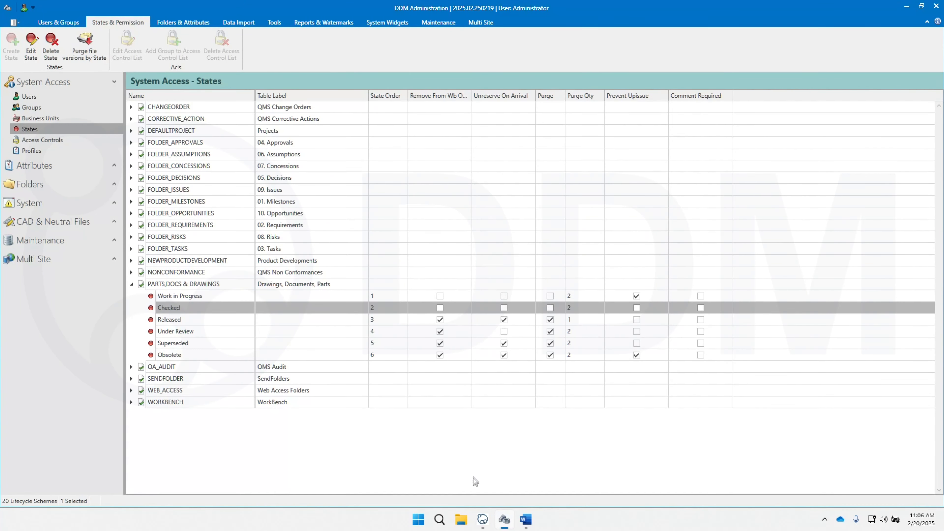
Step: Switch to the DDM client, view the commands available for part PRT-00000304 in the recent items, and return to DDM Administration
mouse_move(484, 515)
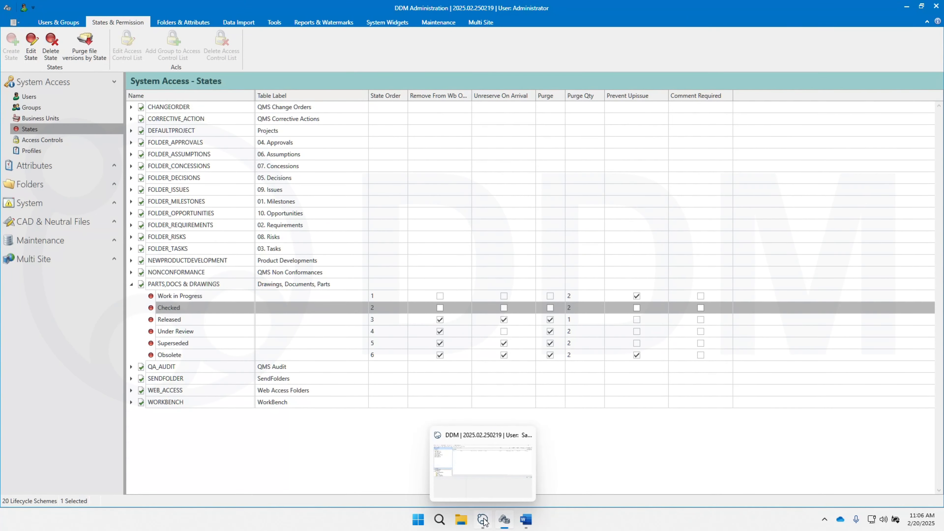
click(484, 521)
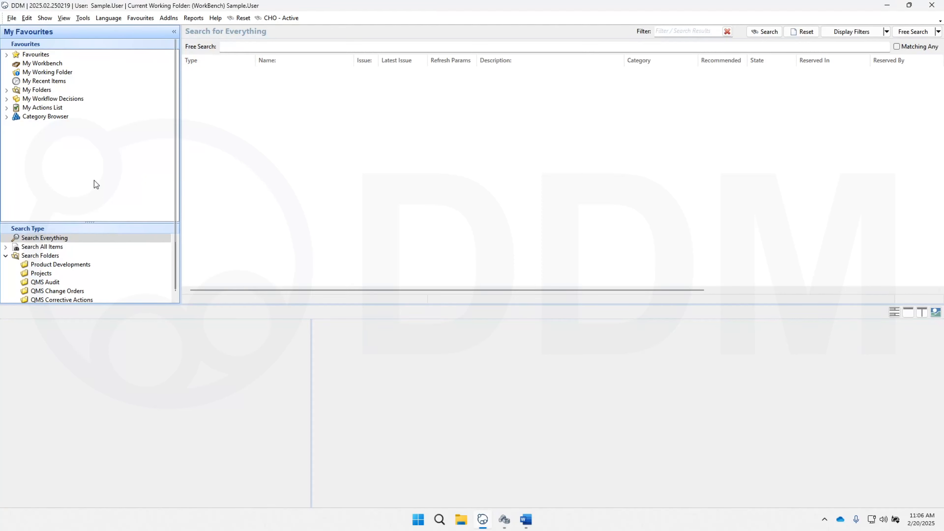
key(Down)
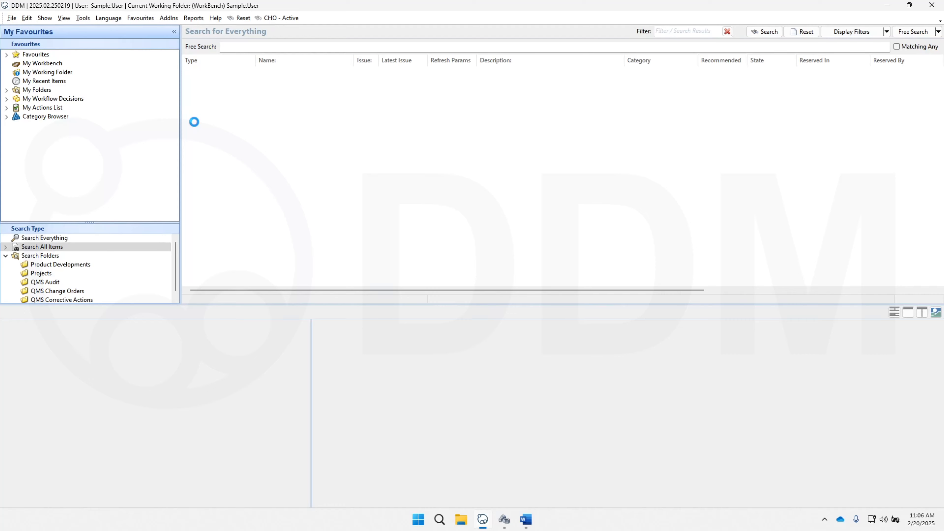
right_click(308, 87)
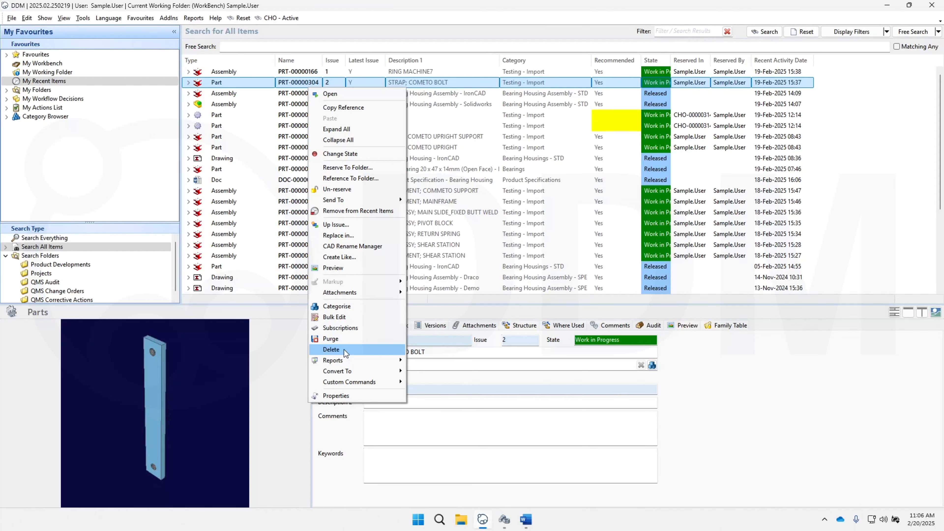
click(704, 381)
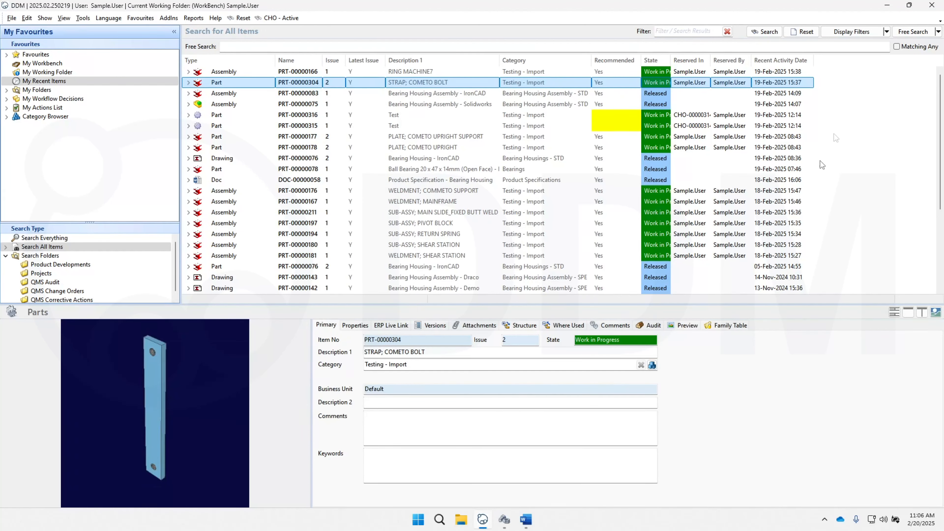
click(887, 5)
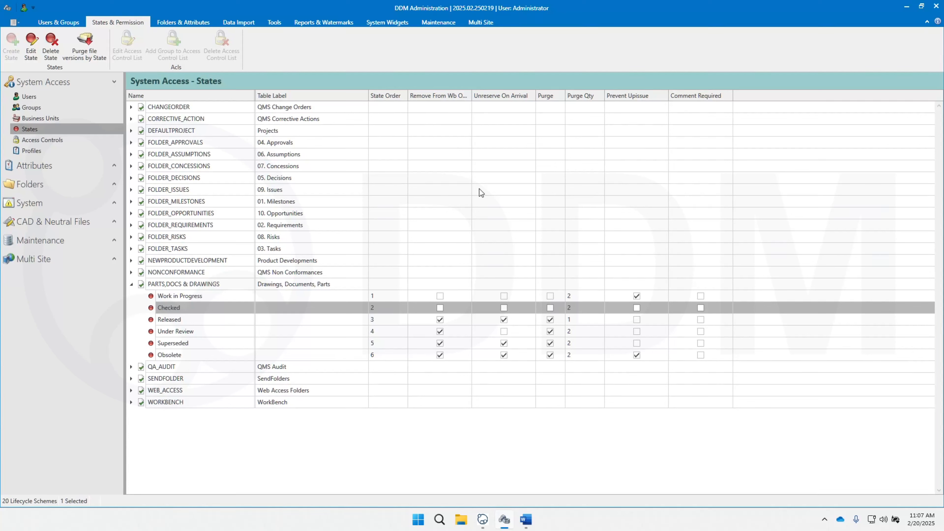
Step: Display the folder contents attributes from the Attributes section and again from the Folders section
click(114, 165)
click(42, 216)
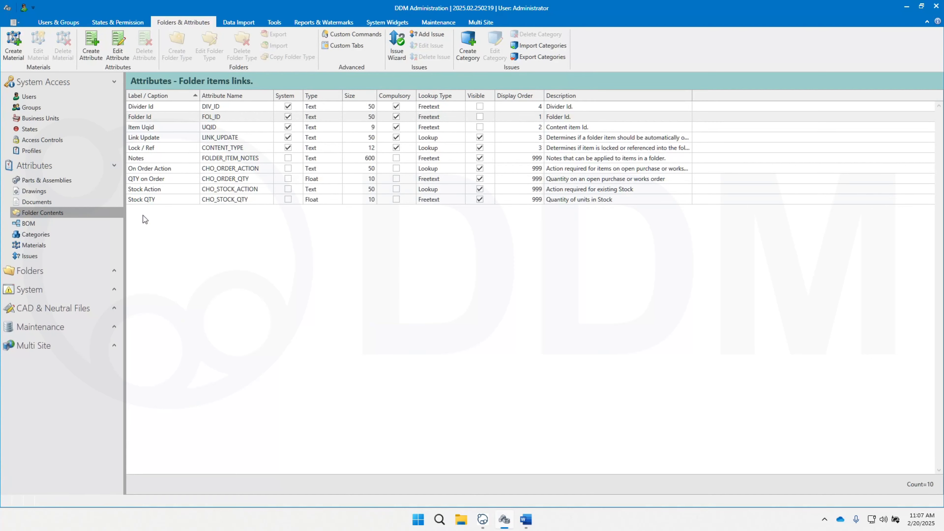
click(114, 271)
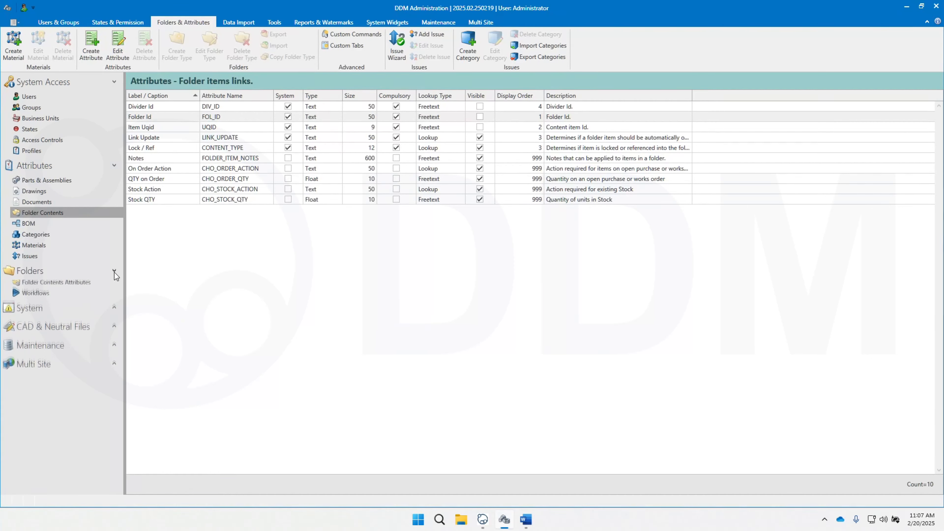
click(69, 300)
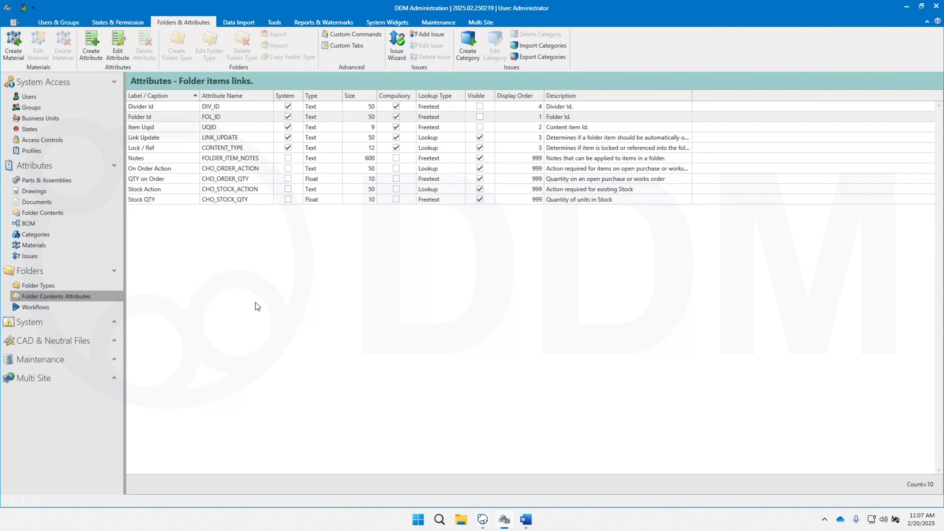
Step: View the commands for folder contents attributes, open the Folder Id attribute for editing, and cancel without changes
right_click(218, 217)
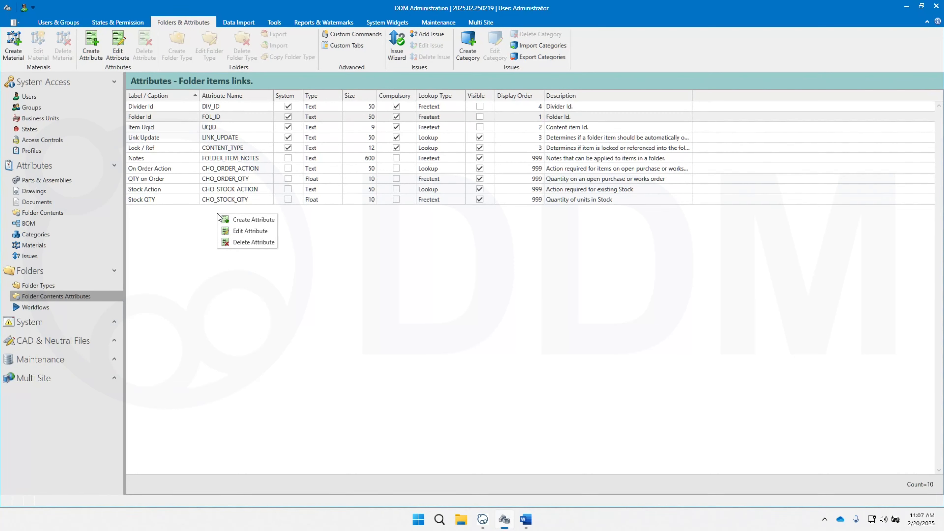
click(182, 216)
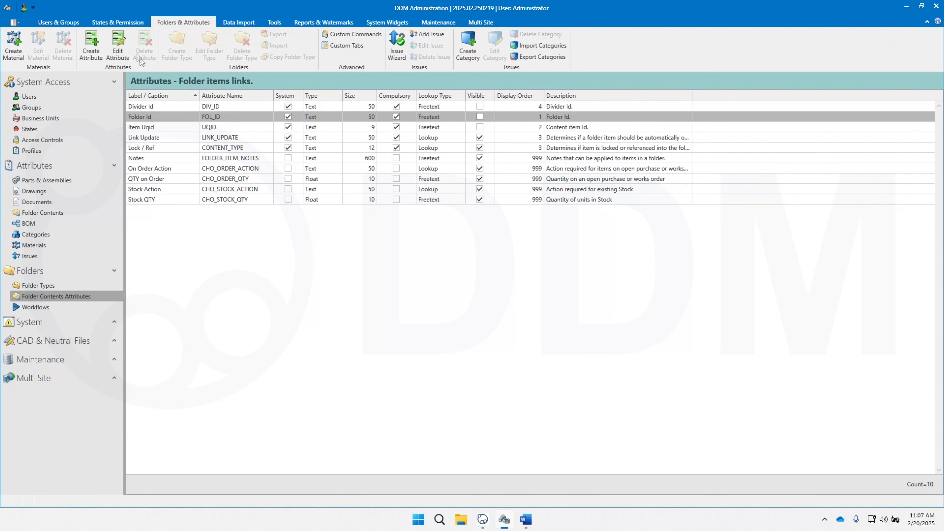
click(119, 44)
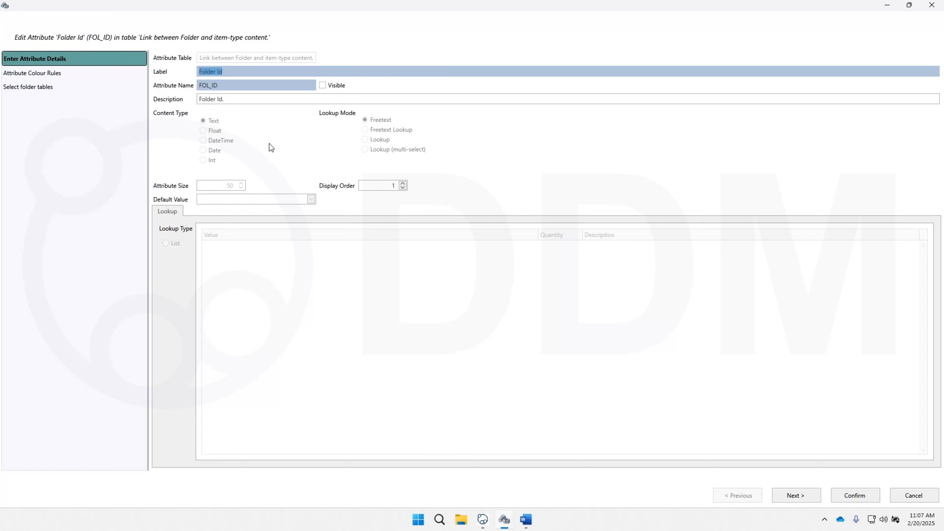
click(924, 493)
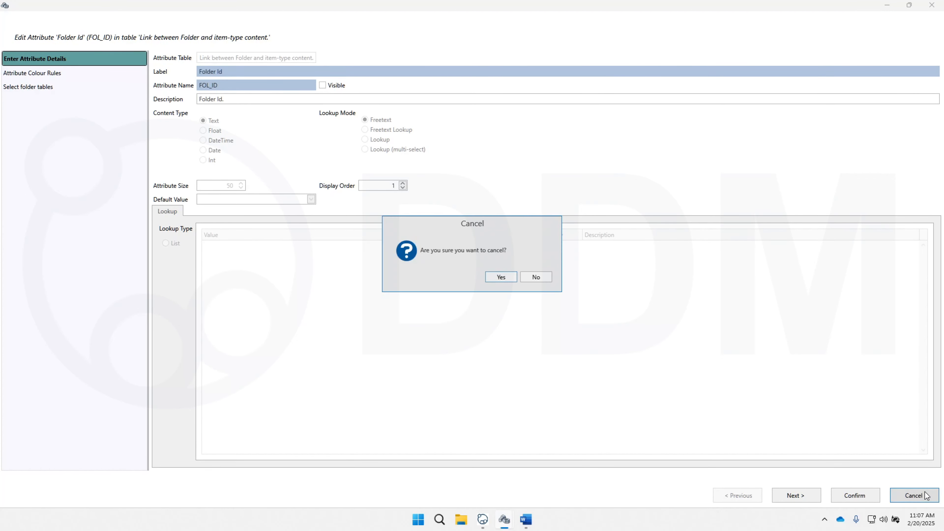
click(503, 276)
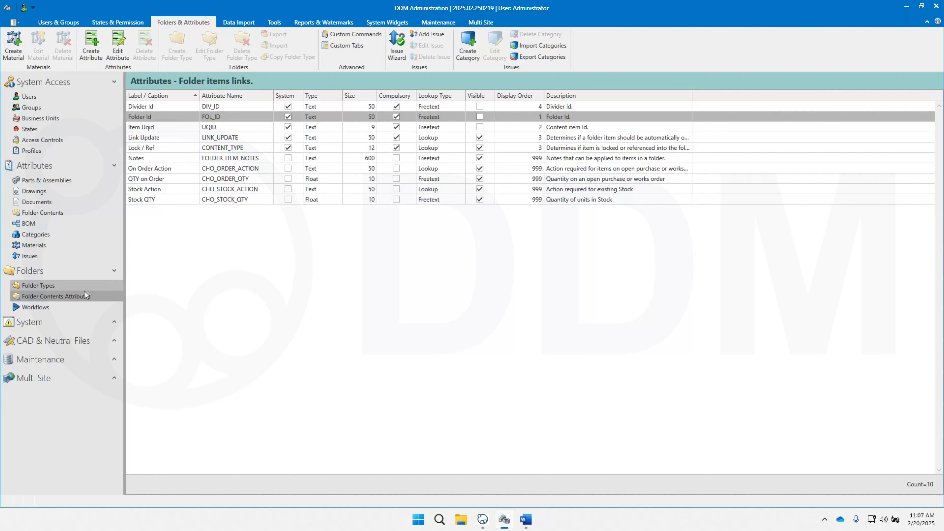
Step: Open the workflow list and view the commands available for the Project workflow
click(56, 307)
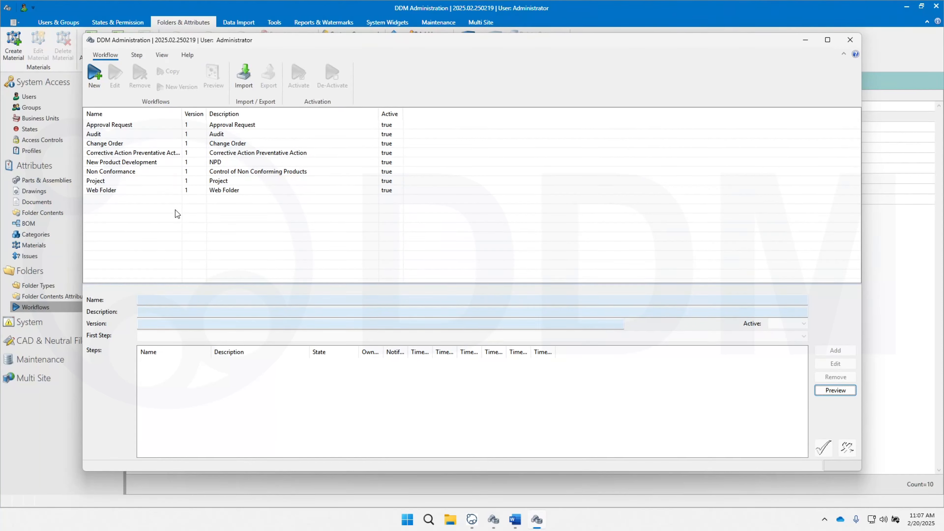
click(128, 182)
right_click(129, 183)
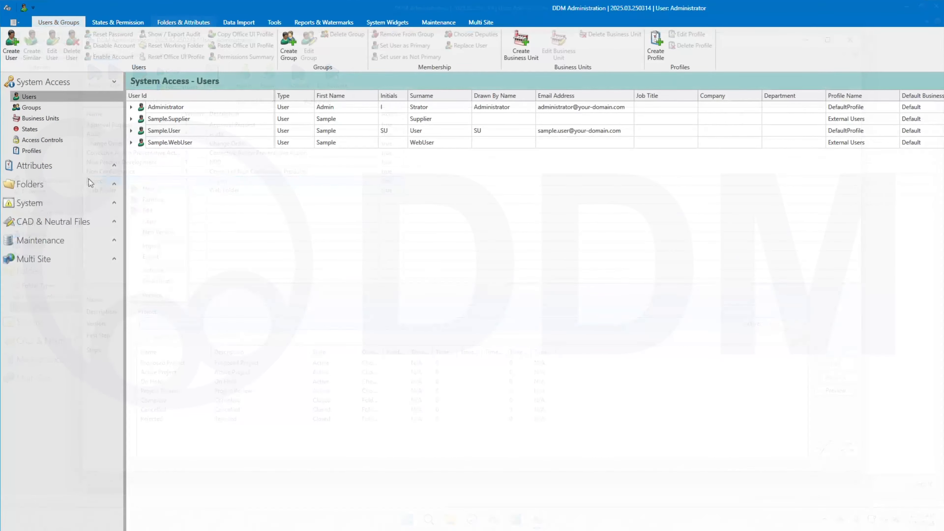
Step: Expand the System section and open the system settings
click(115, 203)
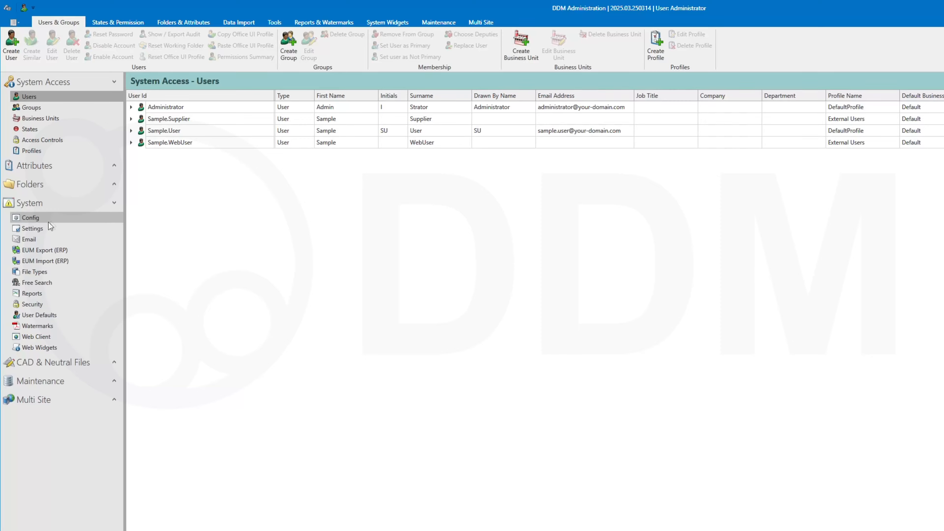
click(47, 228)
click(141, 182)
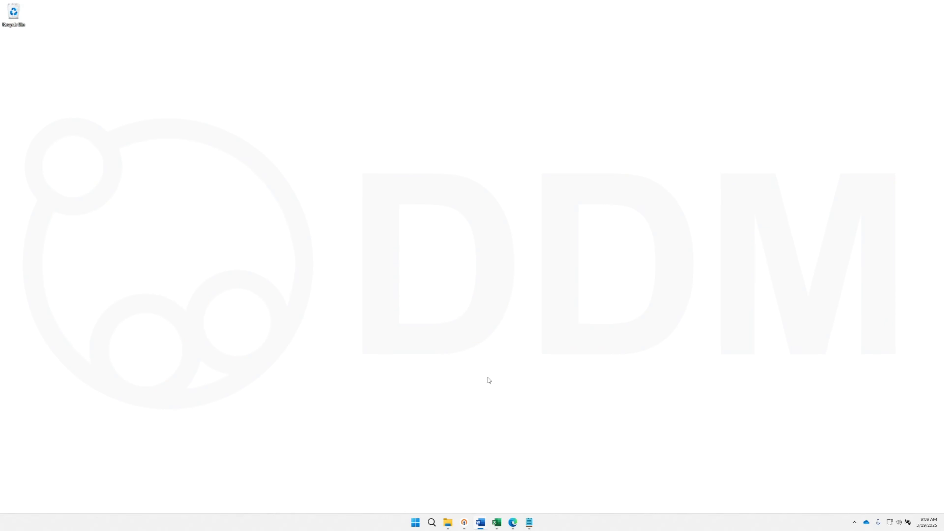
Step: Open DDM Client Configuration to view the option for server selection on login, and close it
click(415, 522)
click(454, 372)
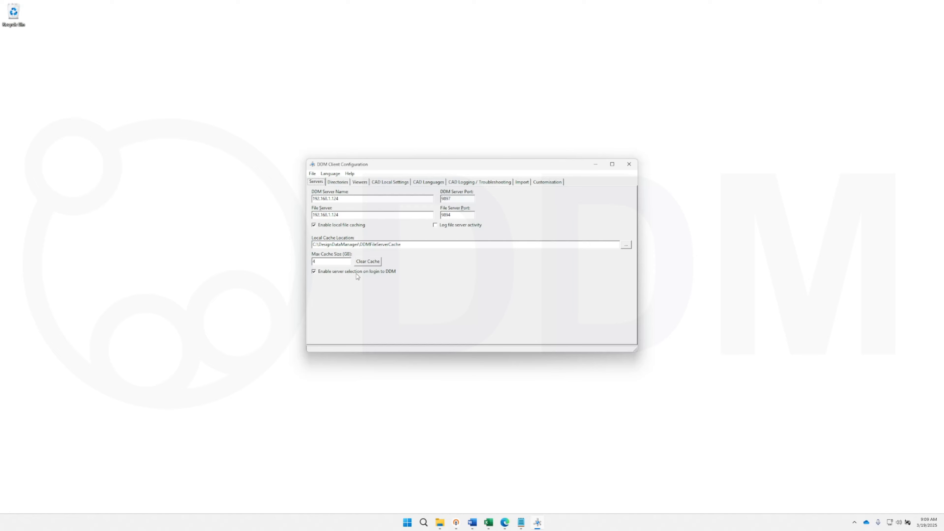
click(629, 164)
Step: Launch DDM Office and open the server connection list from its login dialog
click(414, 523)
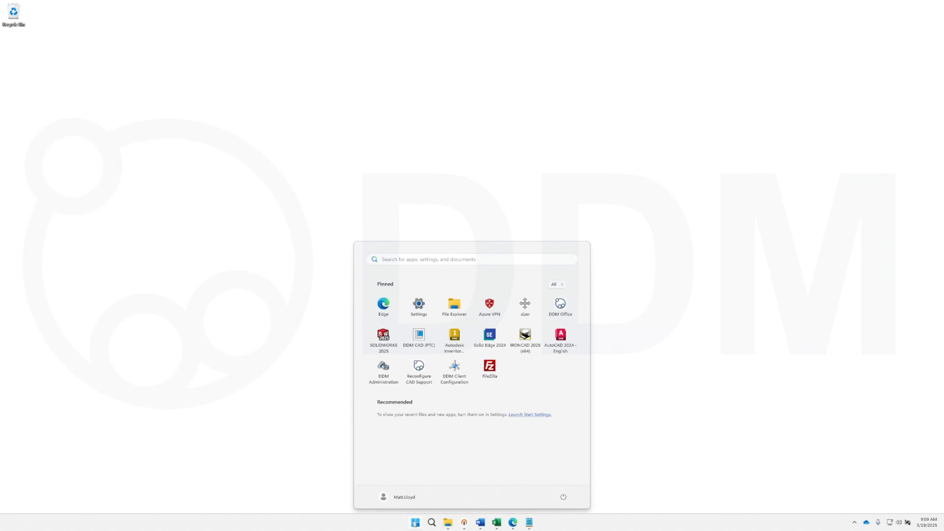
click(560, 306)
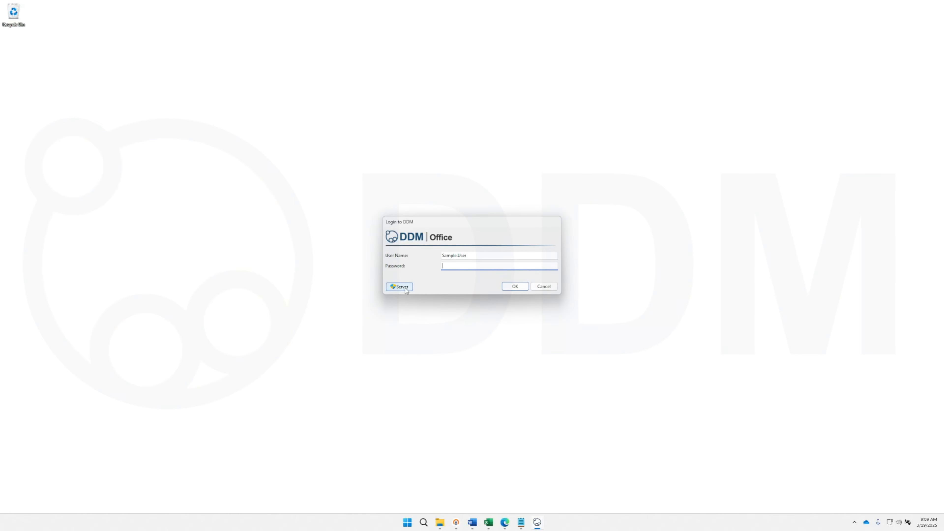
click(406, 290)
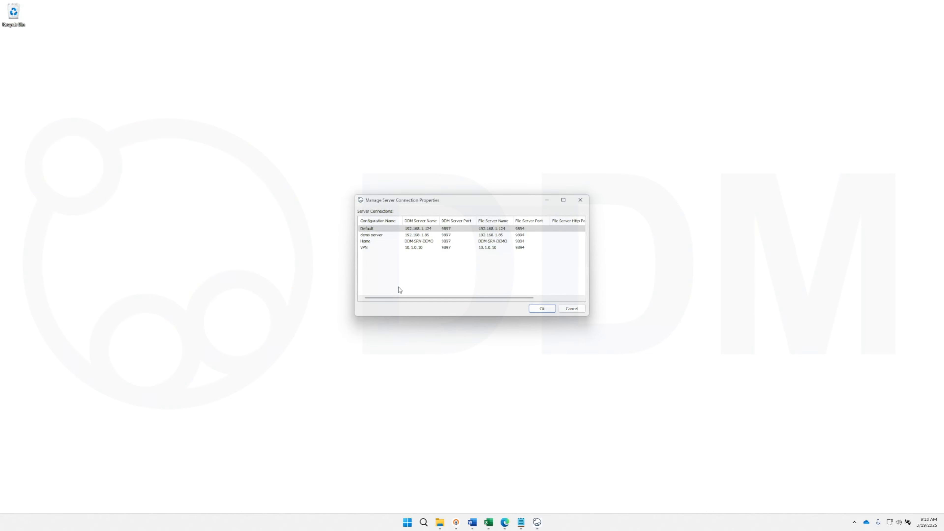
Step: View the commands for managing server connections, and confirm the Default configuration as the server to use
right_click(392, 266)
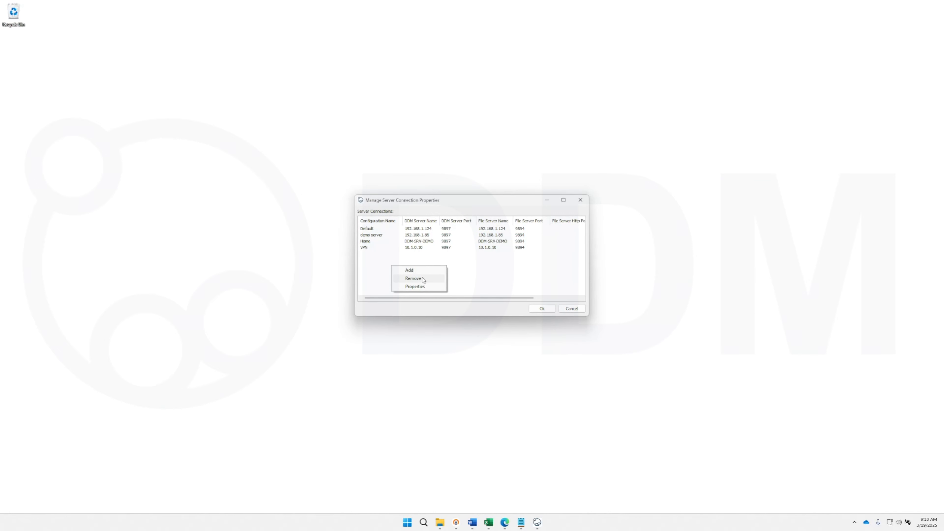
click(470, 274)
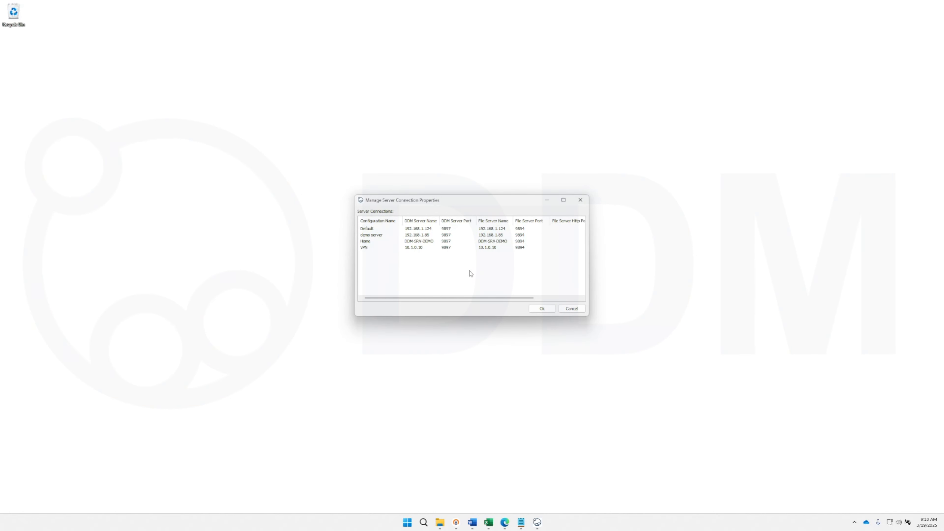
click(458, 229)
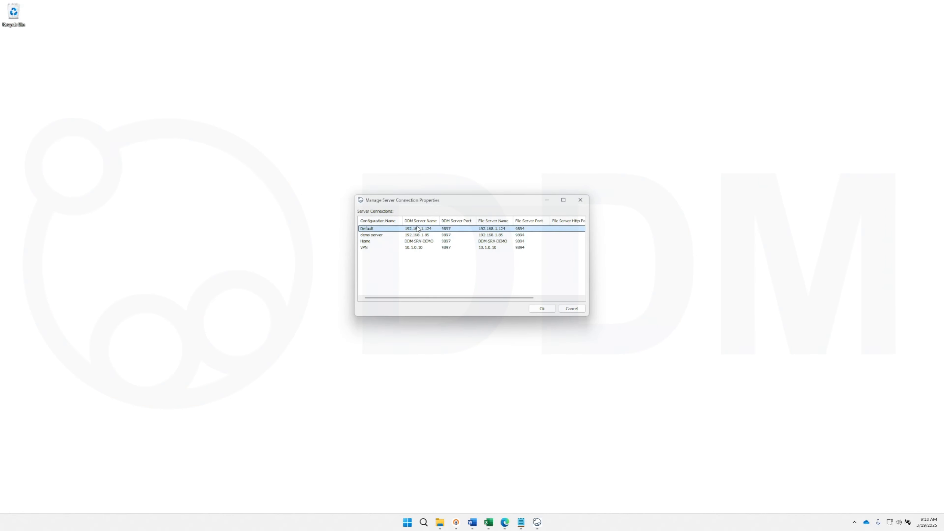
click(542, 308)
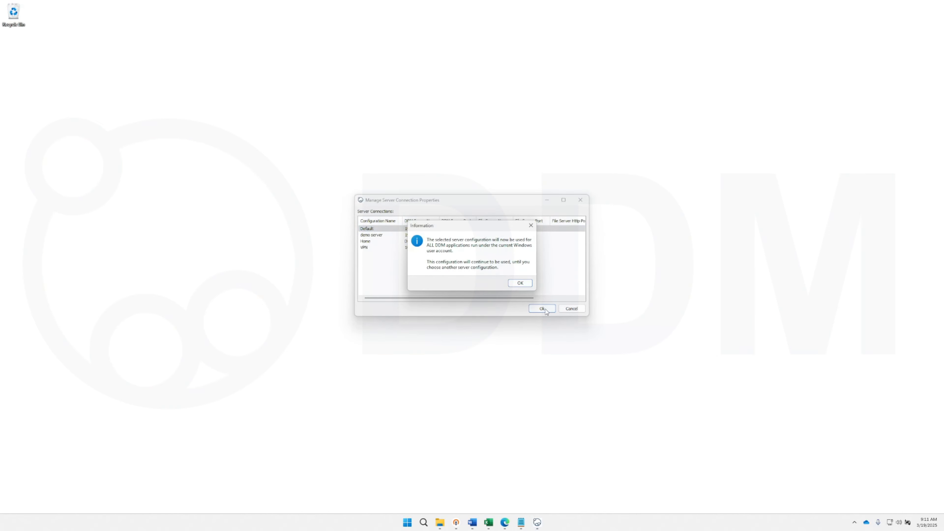